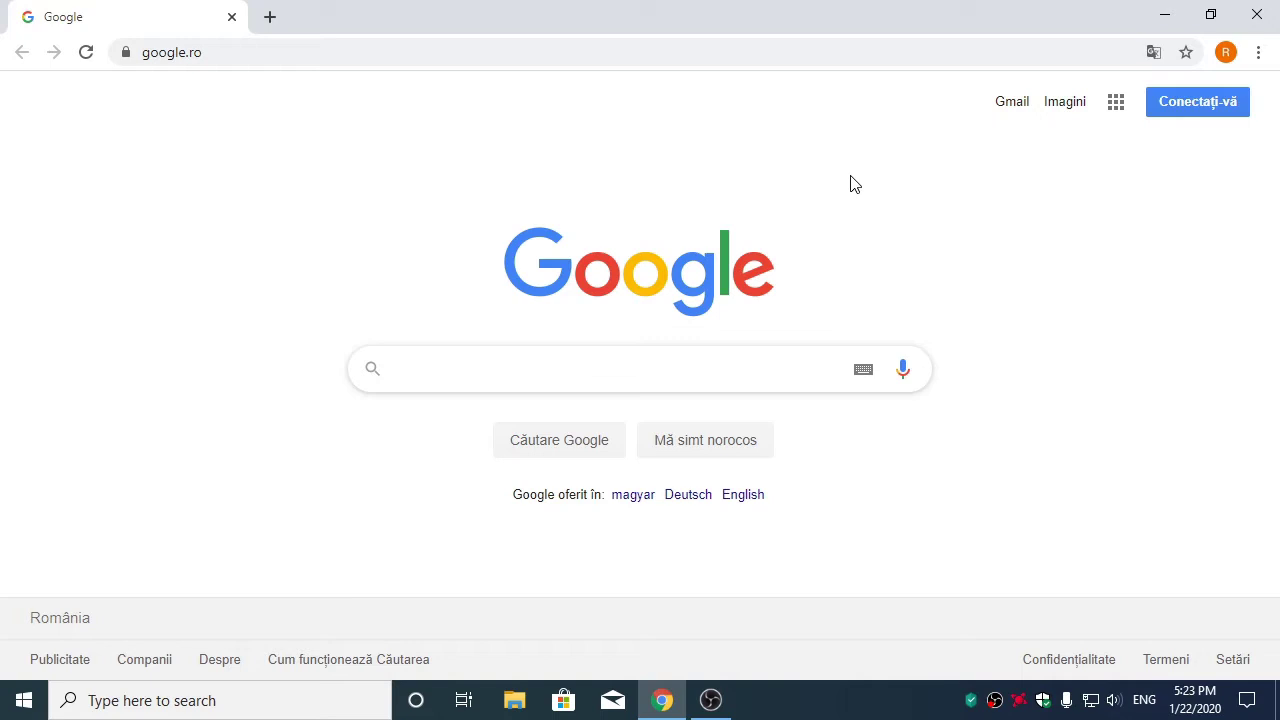
Search Google for 'wordpress download english' and open the official WordPress.org download page
text(w)
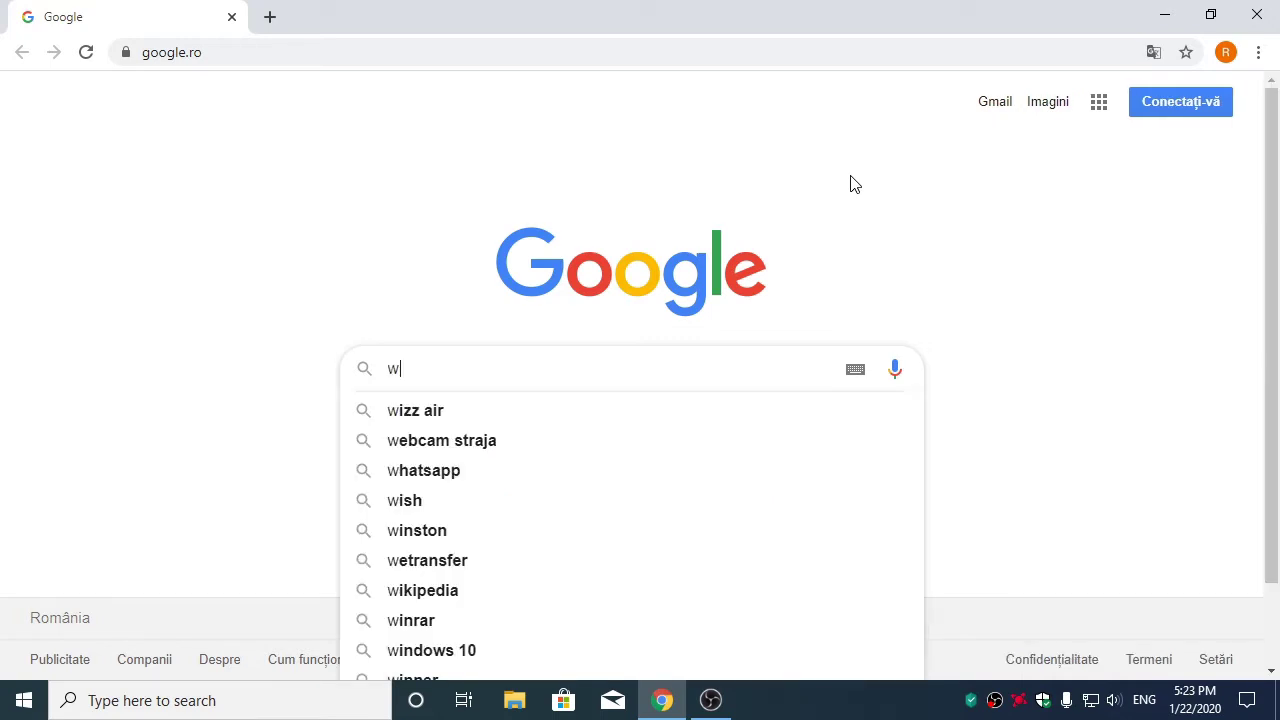
text(ordpre)
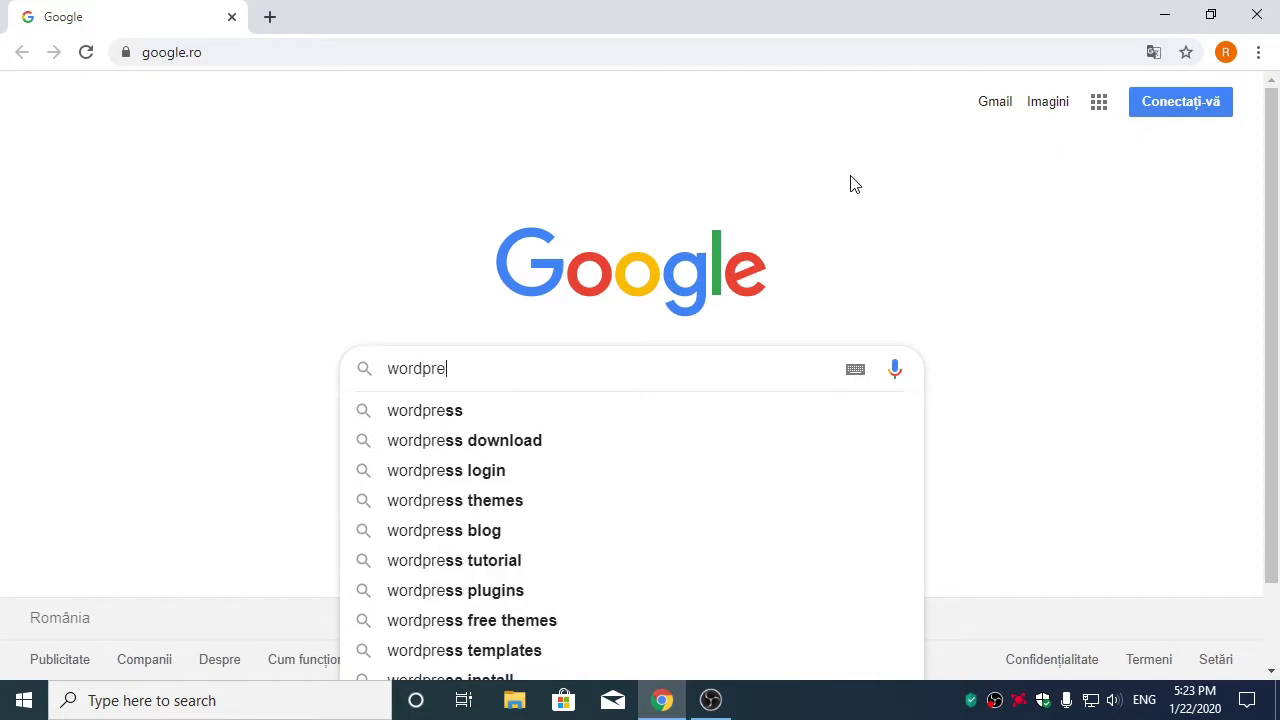
text(sll download)
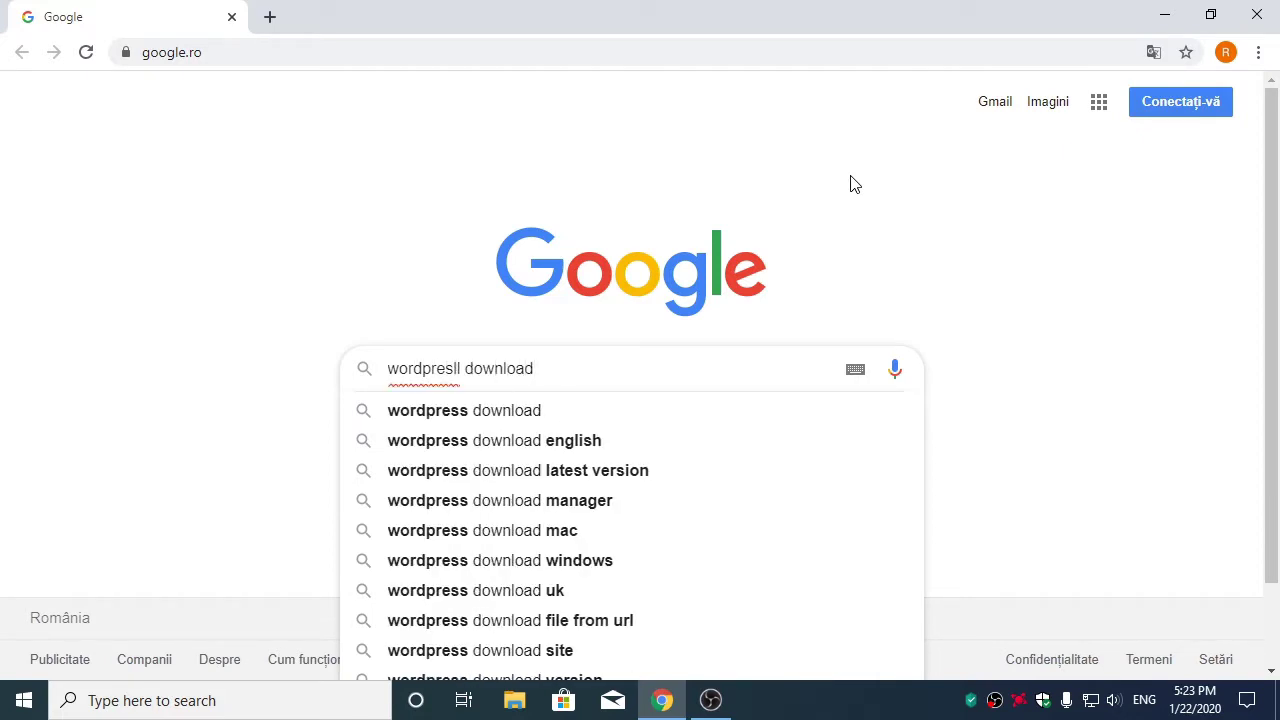
key(Down)
key(Down)
key(Return)
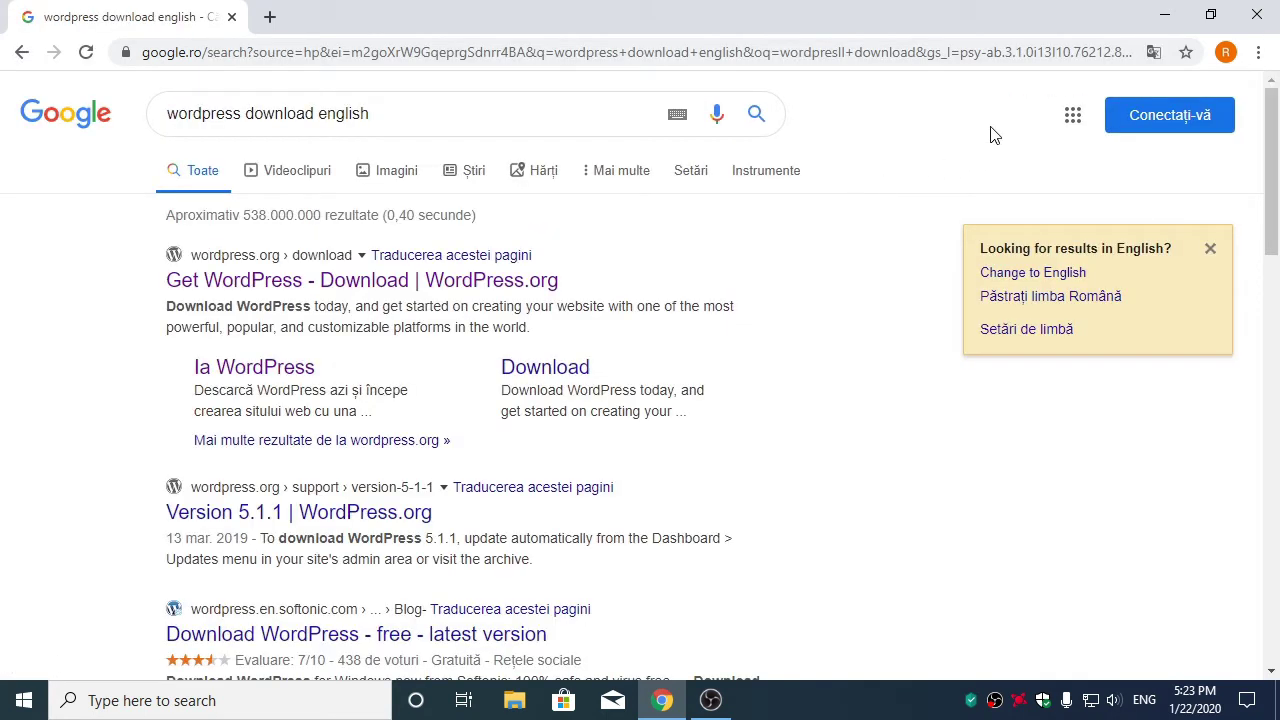
click(418, 289)
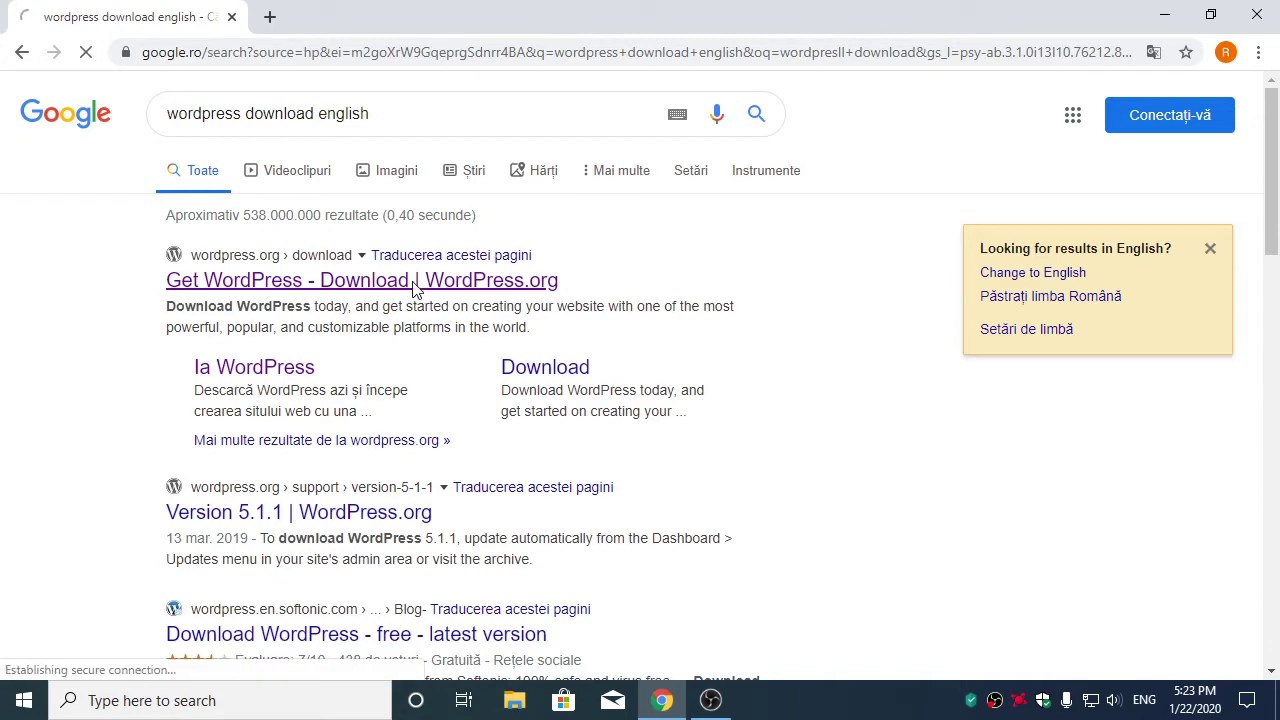
Start the WordPress 5.3.2 download, cancel the duplicate Save As, dismiss the popup and minimize Chrome
scroll(522, 362, down, 4)
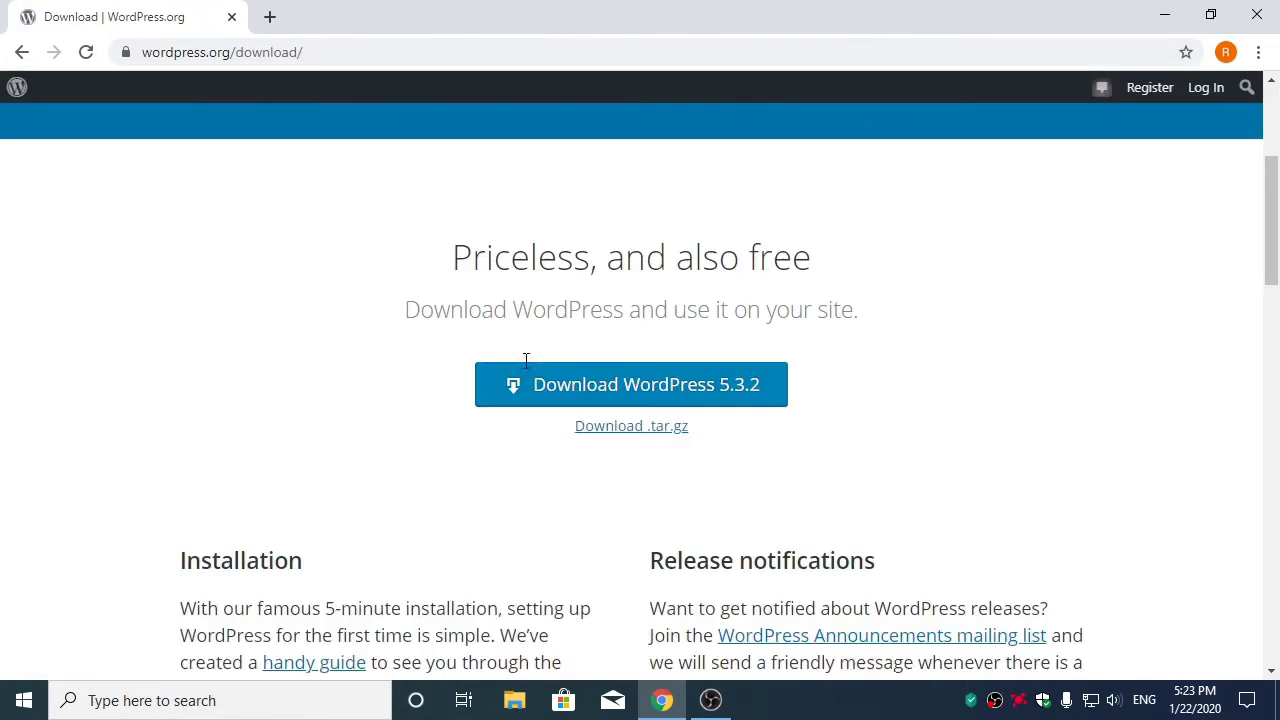
click(673, 323)
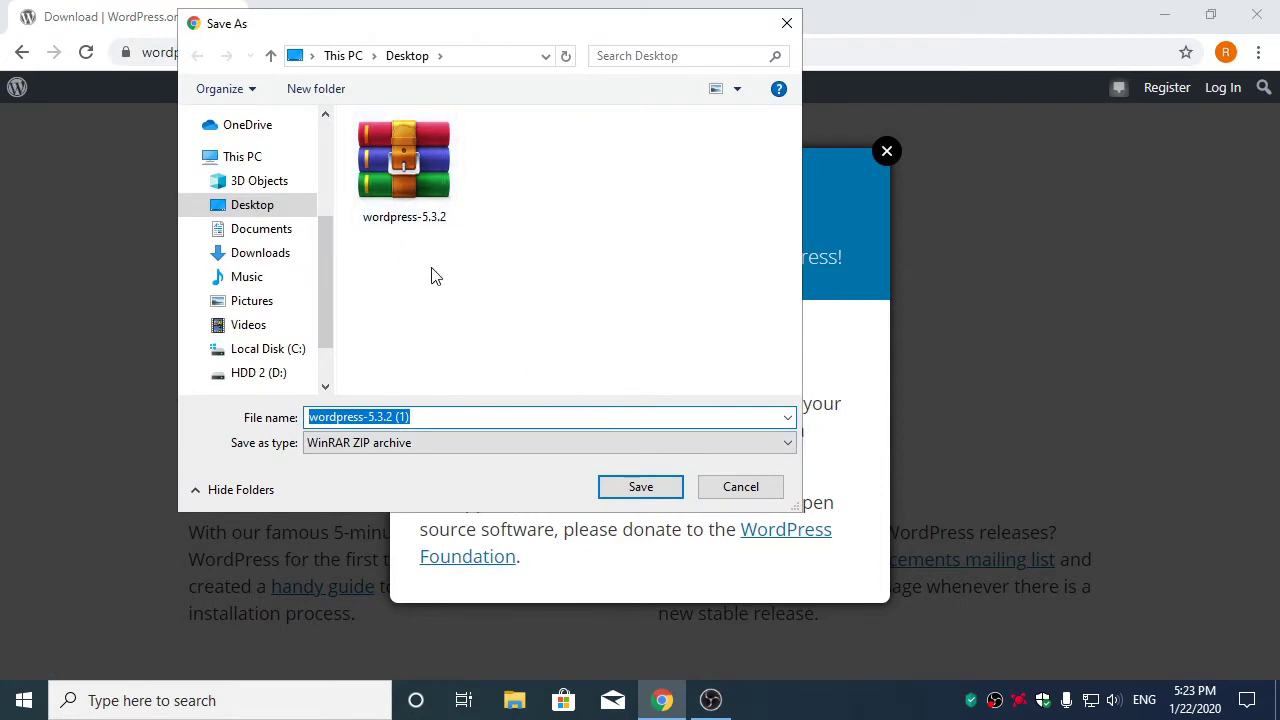
click(741, 486)
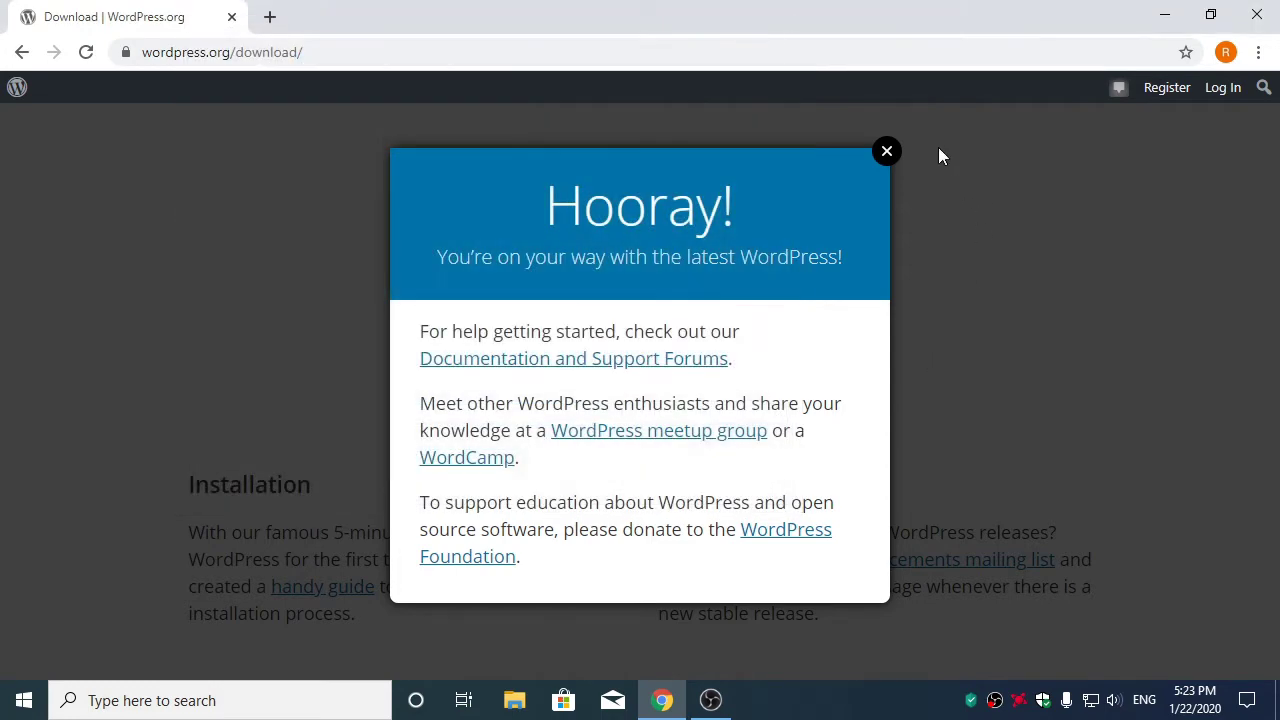
click(887, 152)
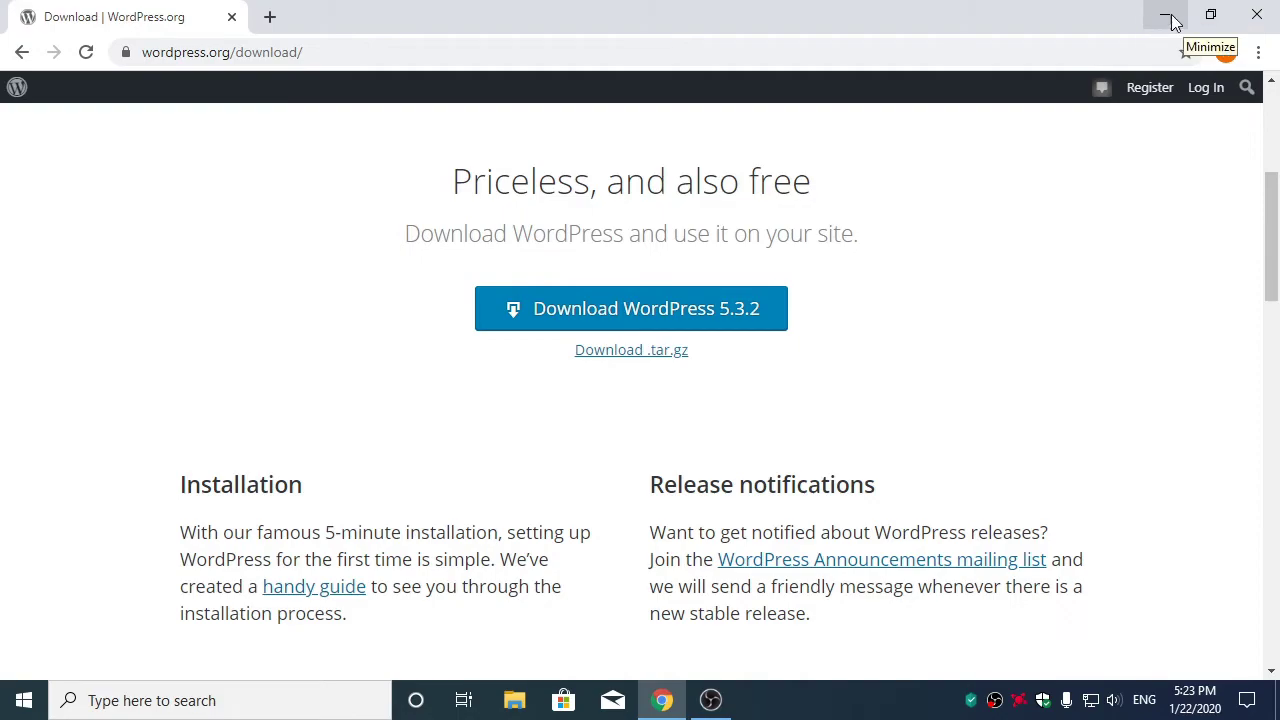
click(1262, 14)
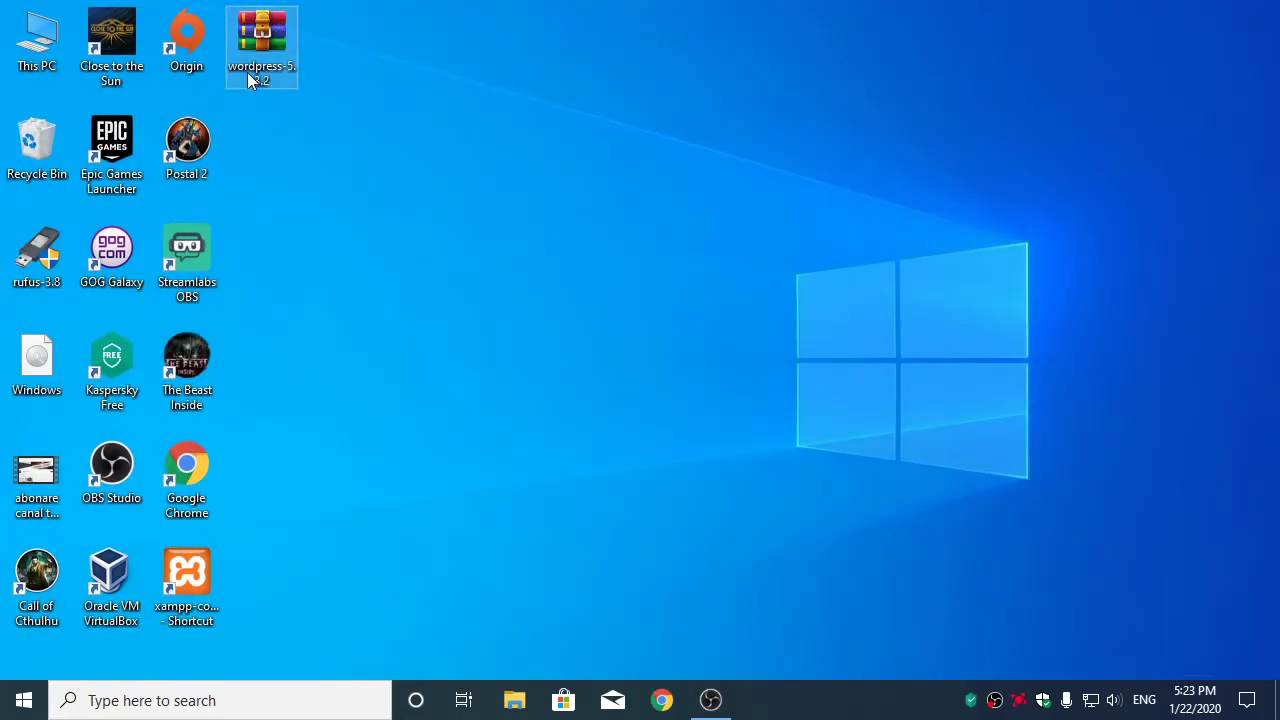
Extract wordpress-5.3.2.zip with WinRAR into a desktop folder, then close the archive
double_click(247, 76)
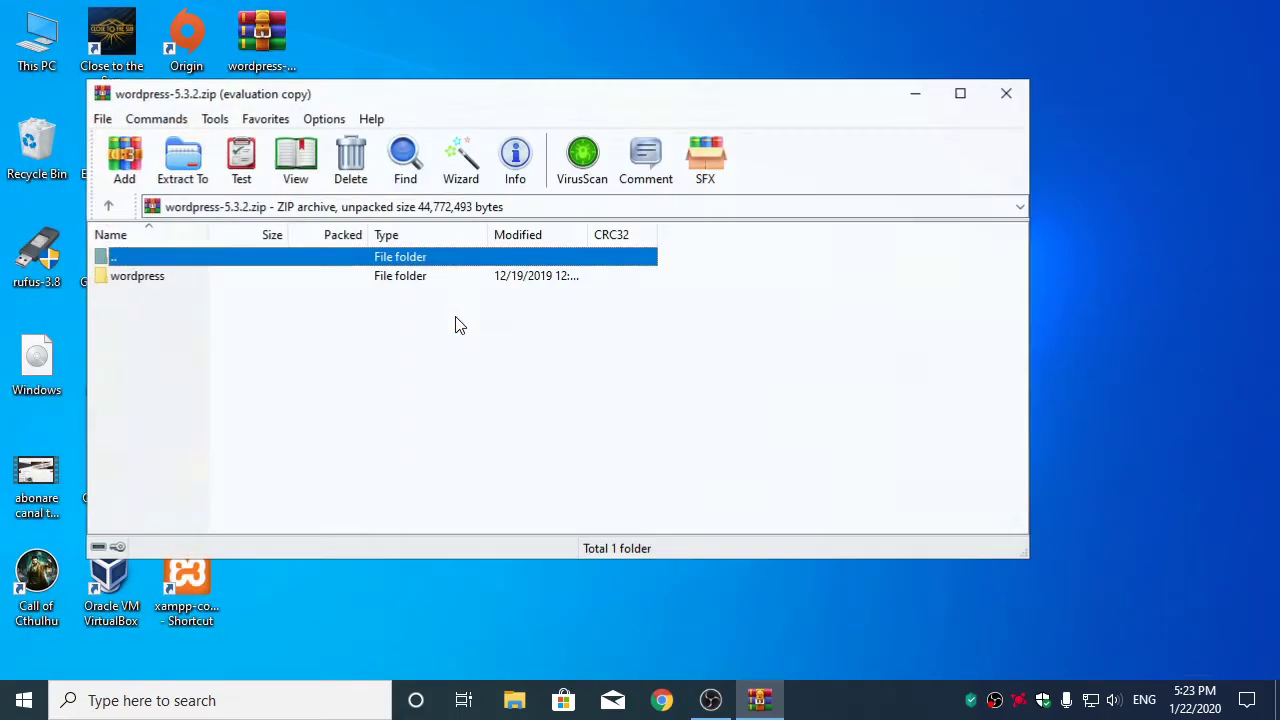
click(185, 165)
click(610, 540)
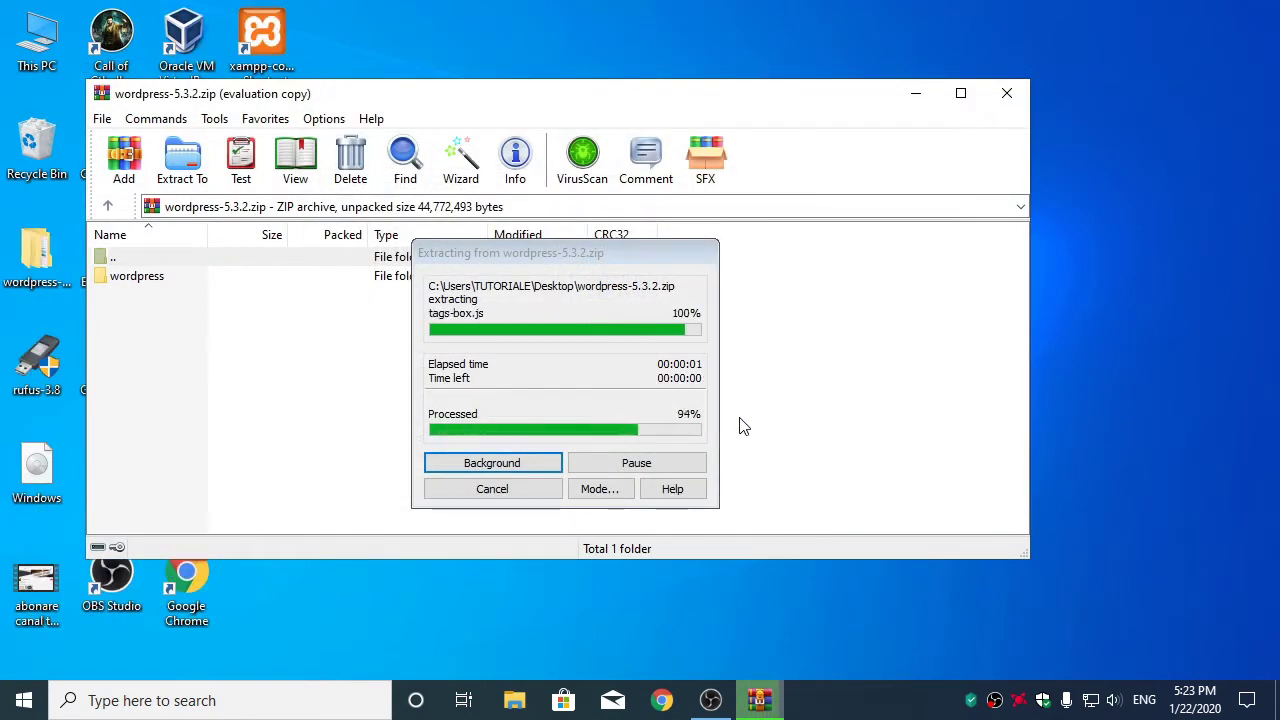
click(1003, 94)
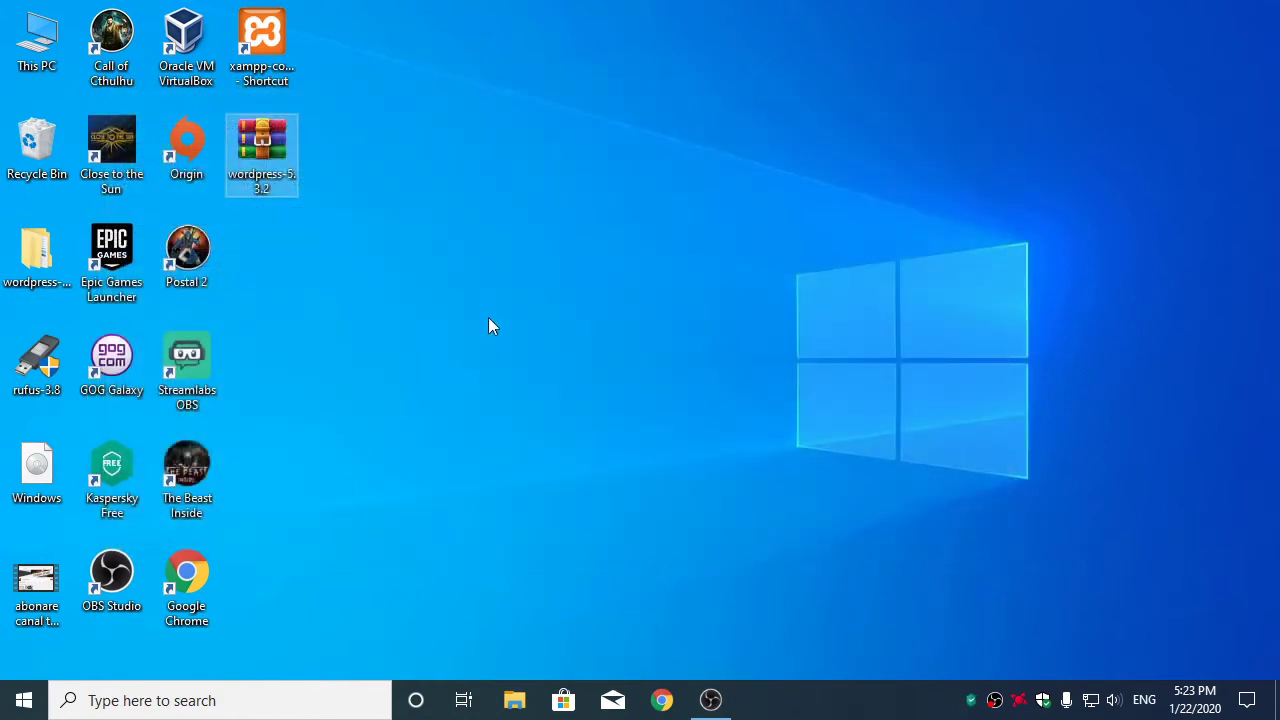
double_click(262, 38)
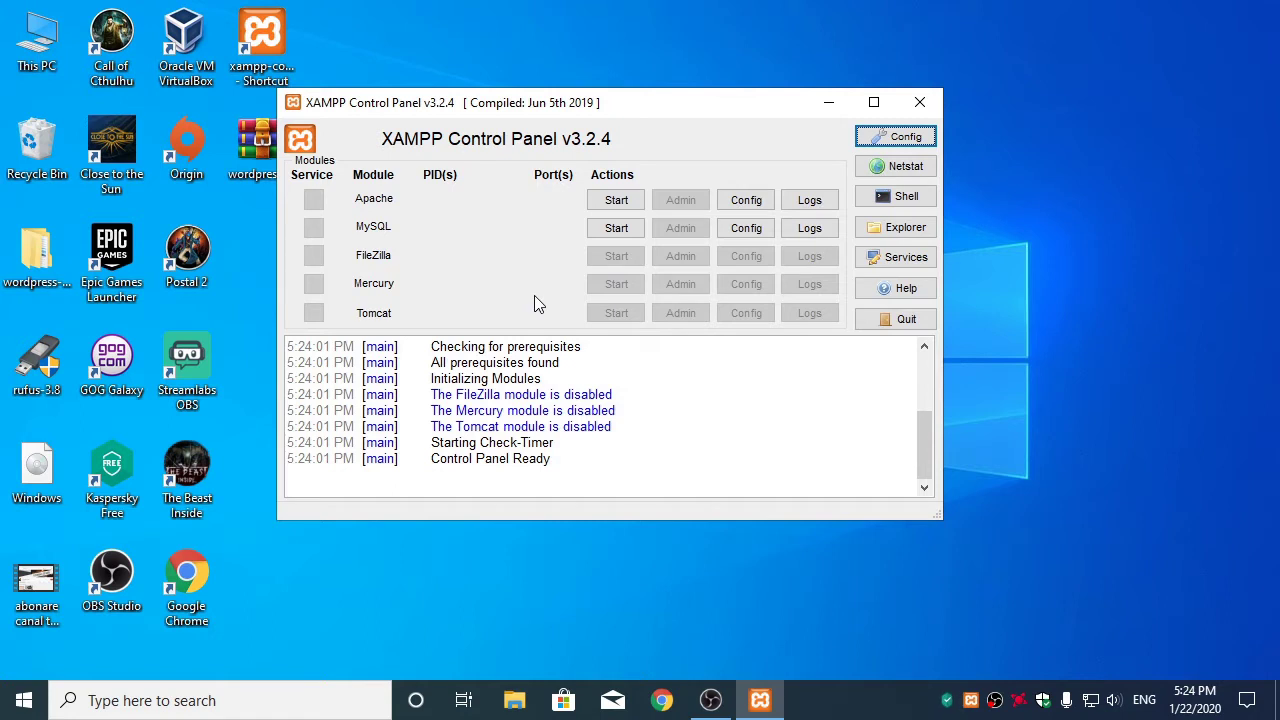
Start Apache and MySQL in XAMPP, then minimize the control panel
click(597, 201)
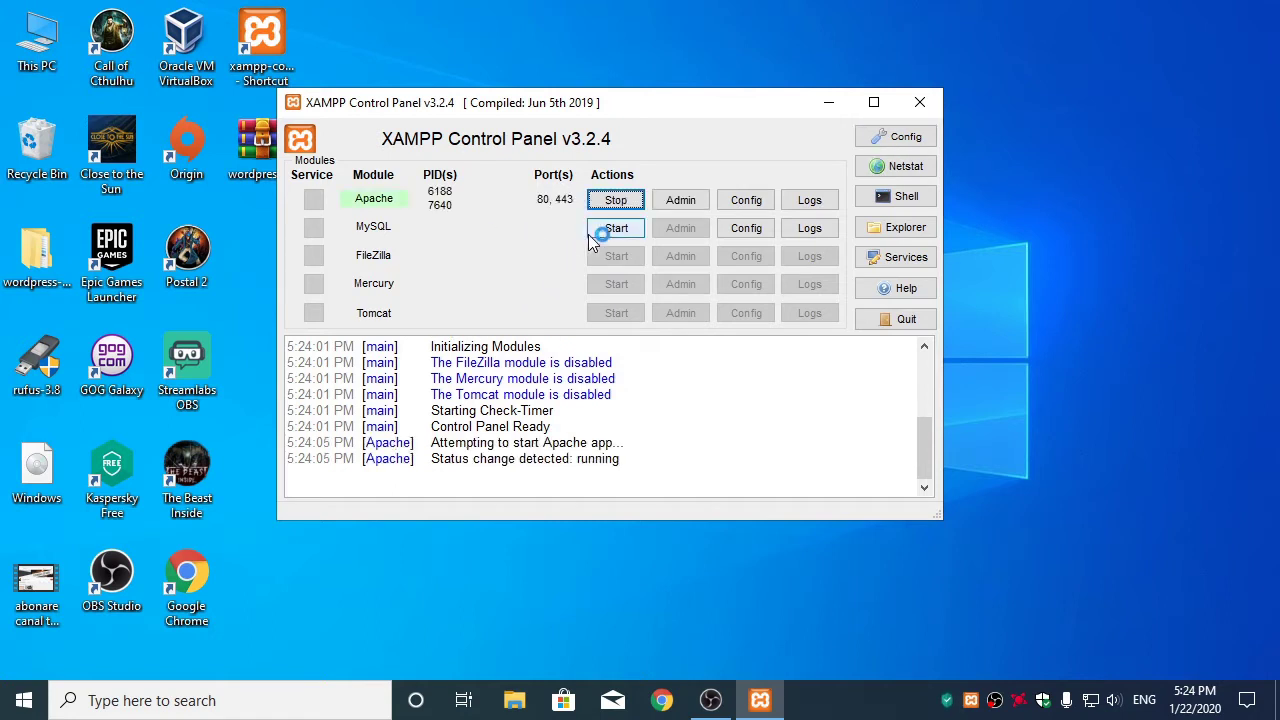
click(592, 234)
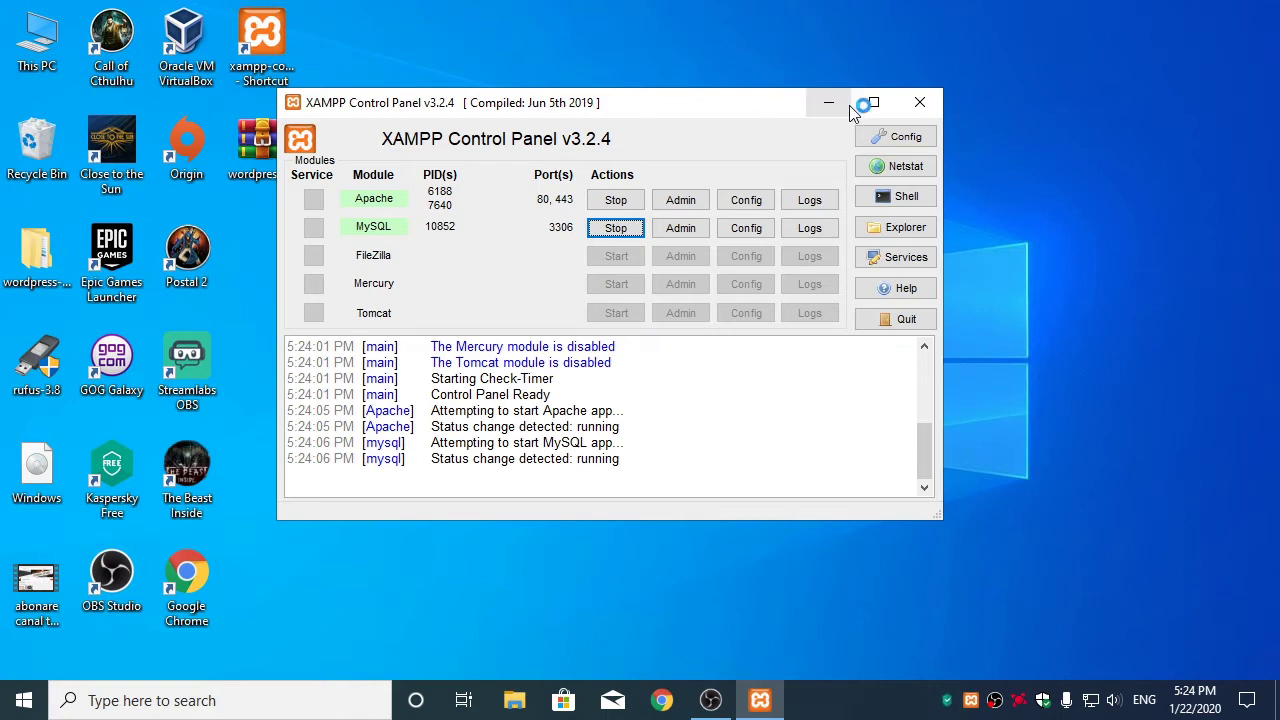
click(820, 108)
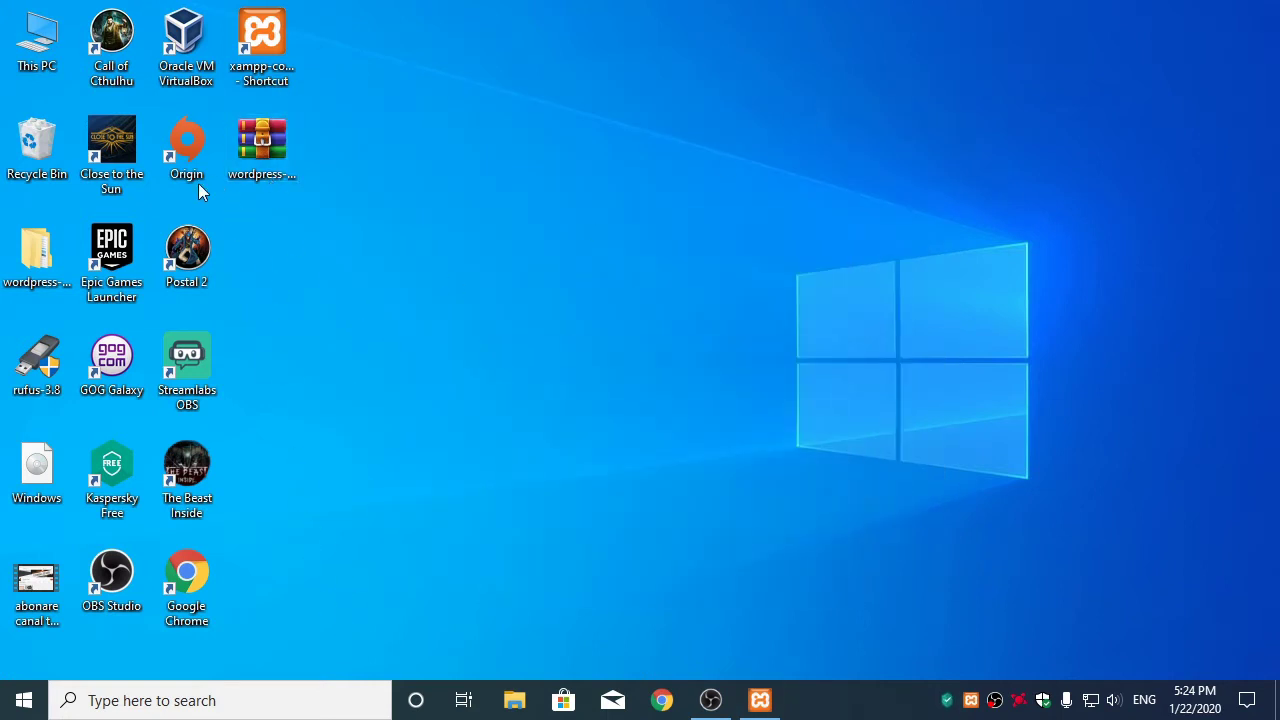
Open the C:\xampp\htdocs folder in a second File Explorer window
double_click(40, 275)
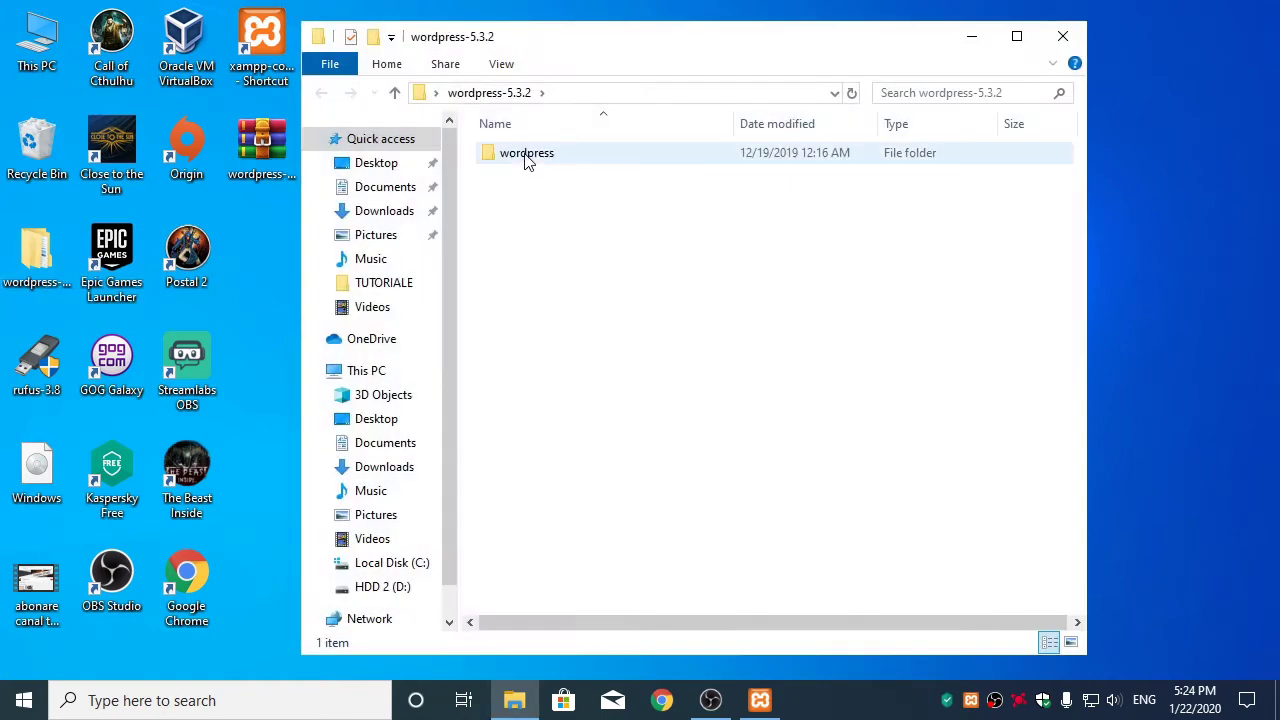
click(30, 58)
double_click(30, 58)
double_click(586, 190)
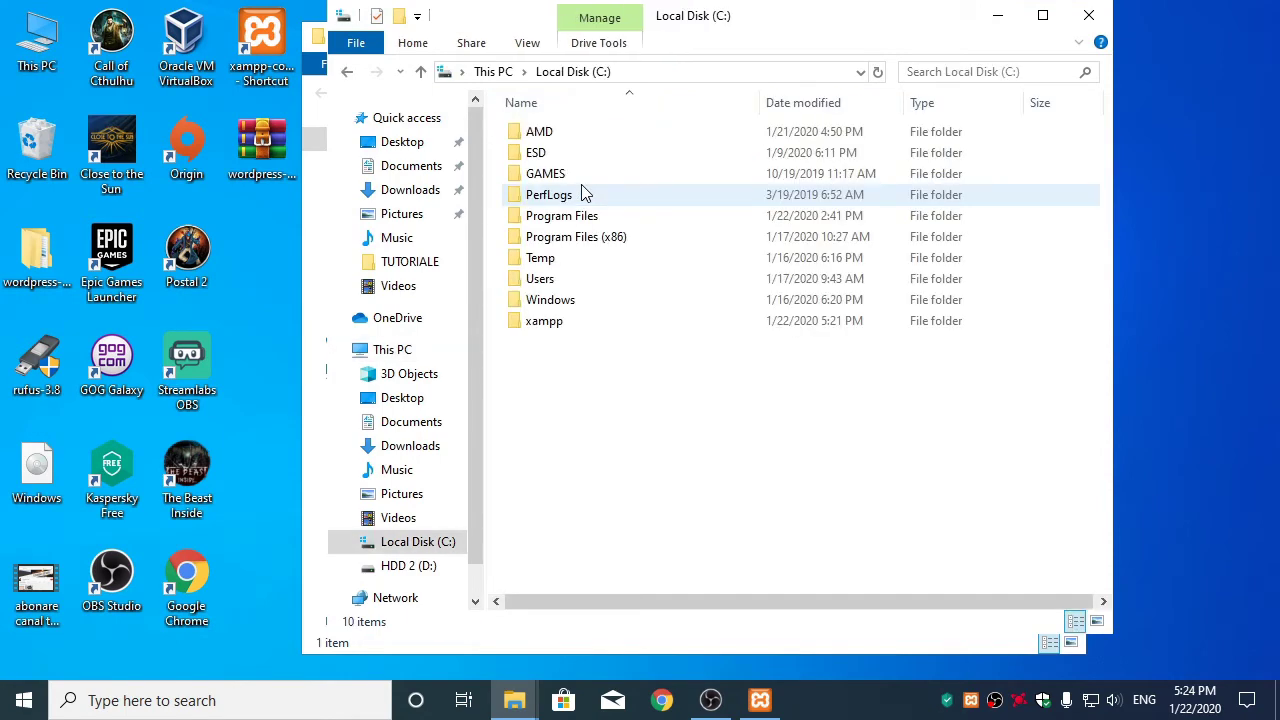
double_click(543, 321)
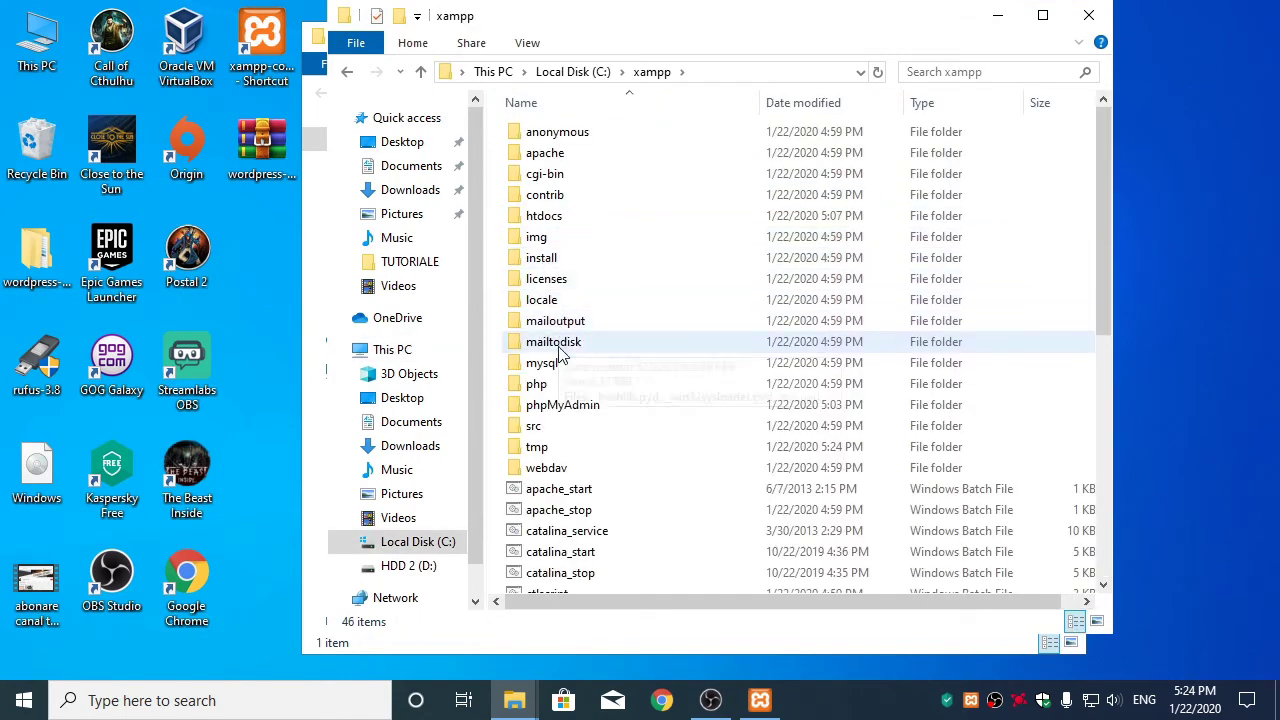
double_click(556, 216)
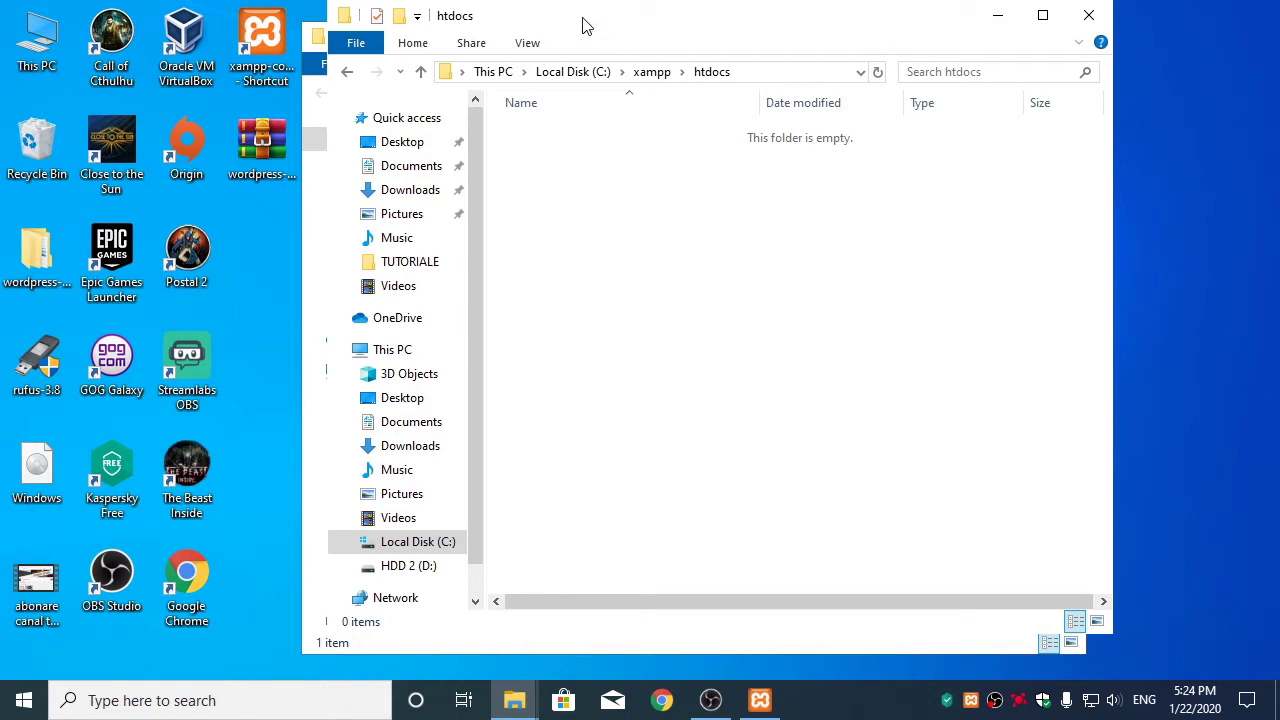
drag(587, 26, 778, 57)
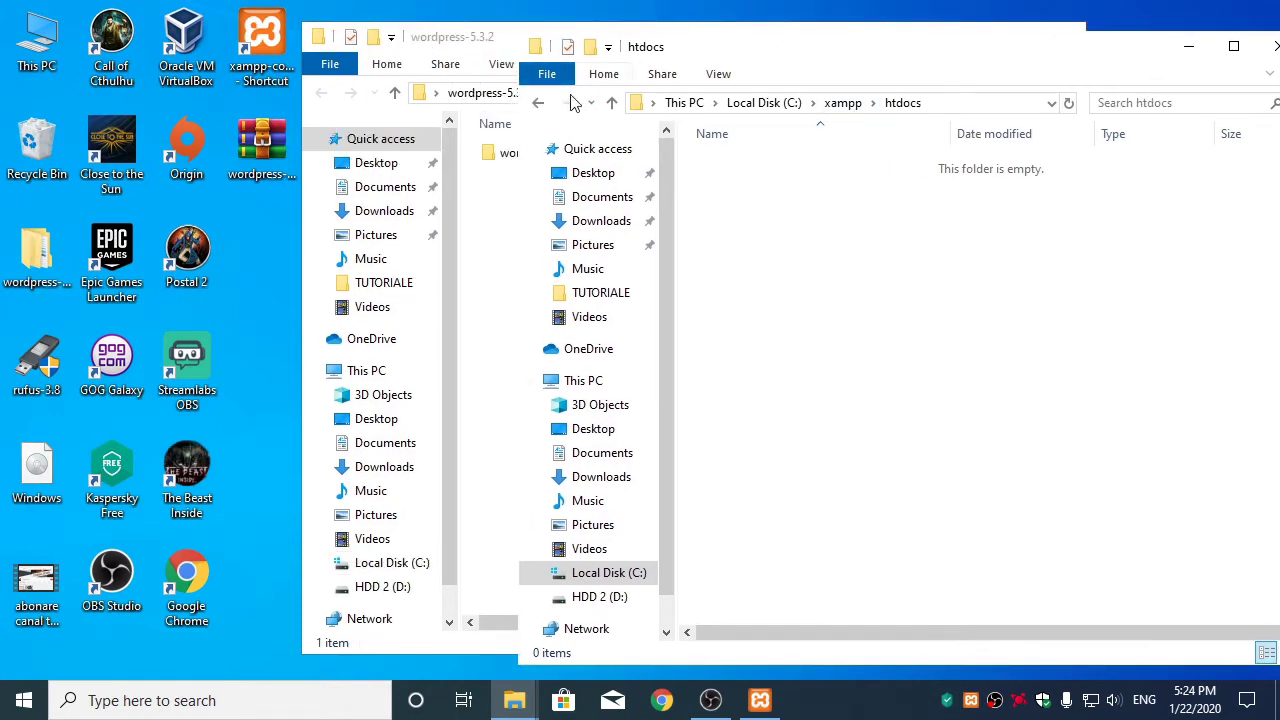
Select and copy all 19 files and folders inside the extracted wordpress folder
click(335, 104)
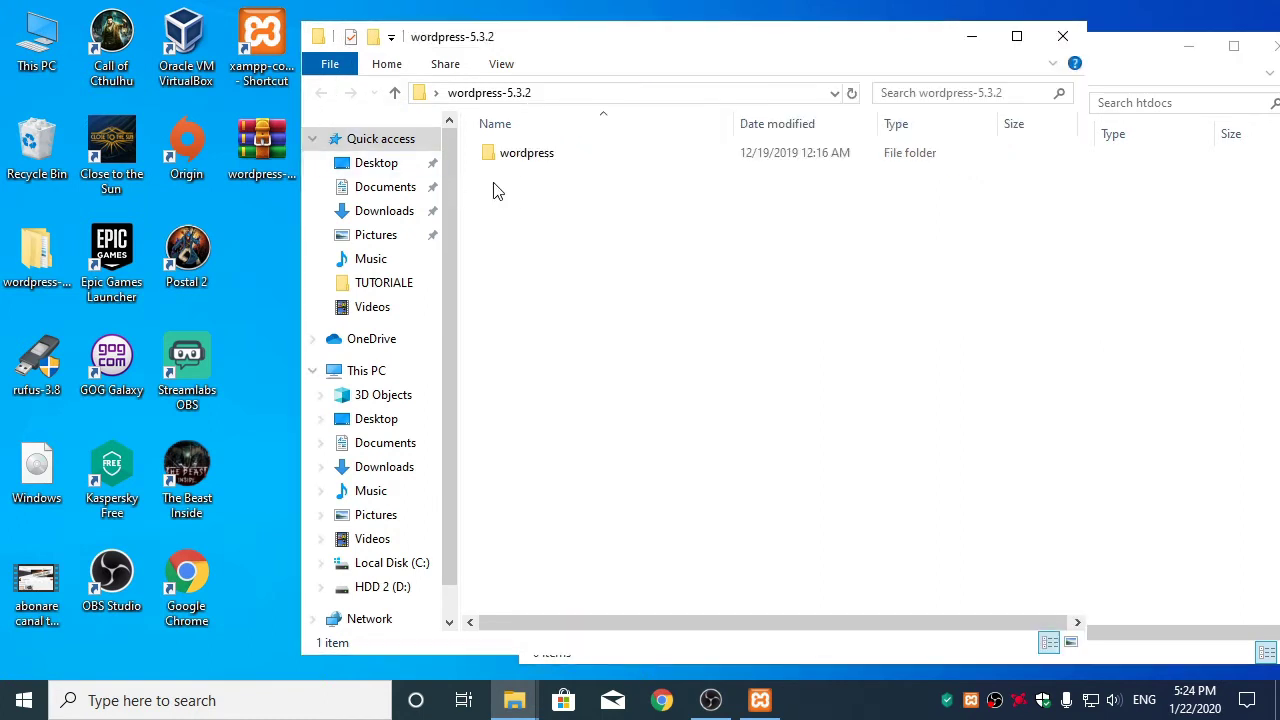
click(530, 163)
double_click(530, 158)
click(527, 216)
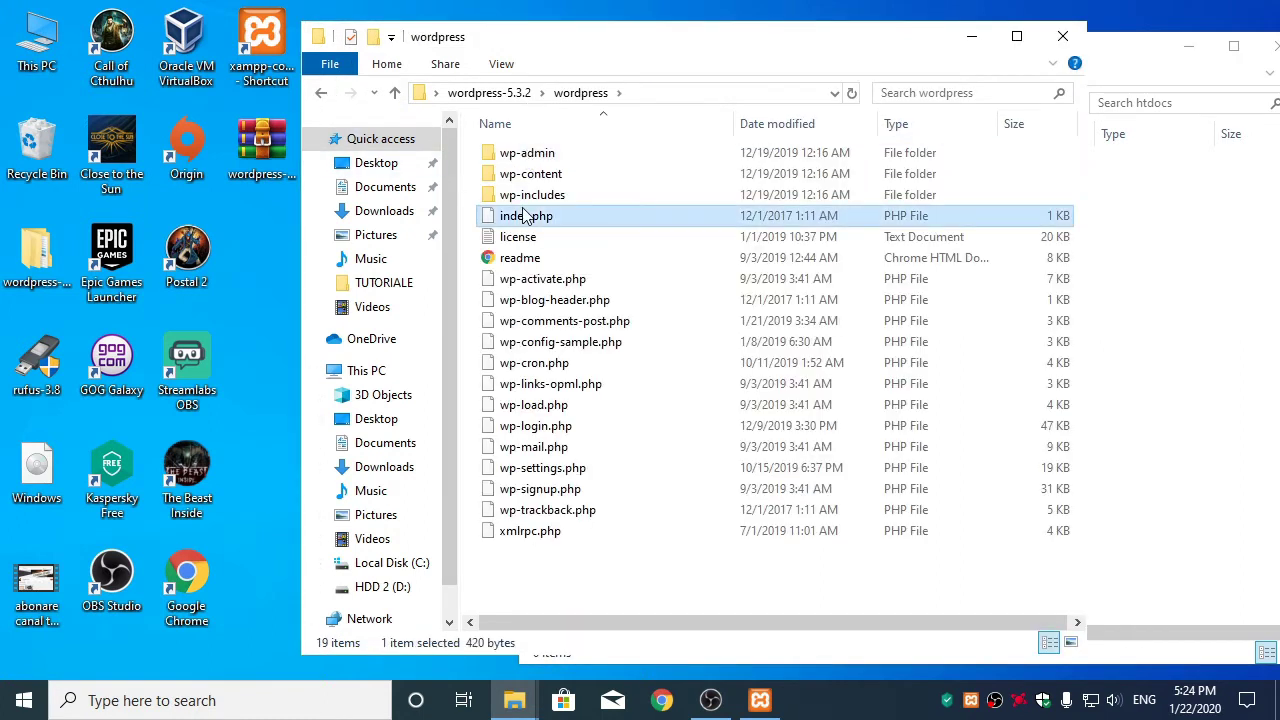
key(ctrl+a)
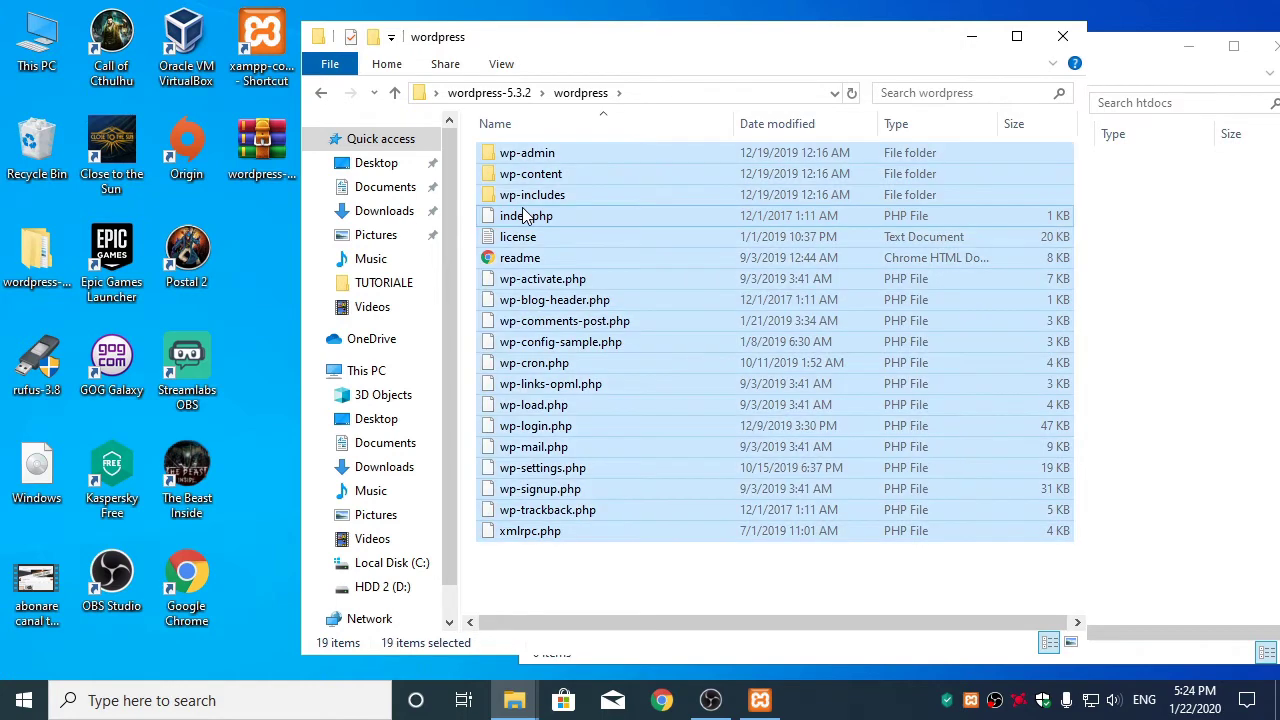
right_click(547, 223)
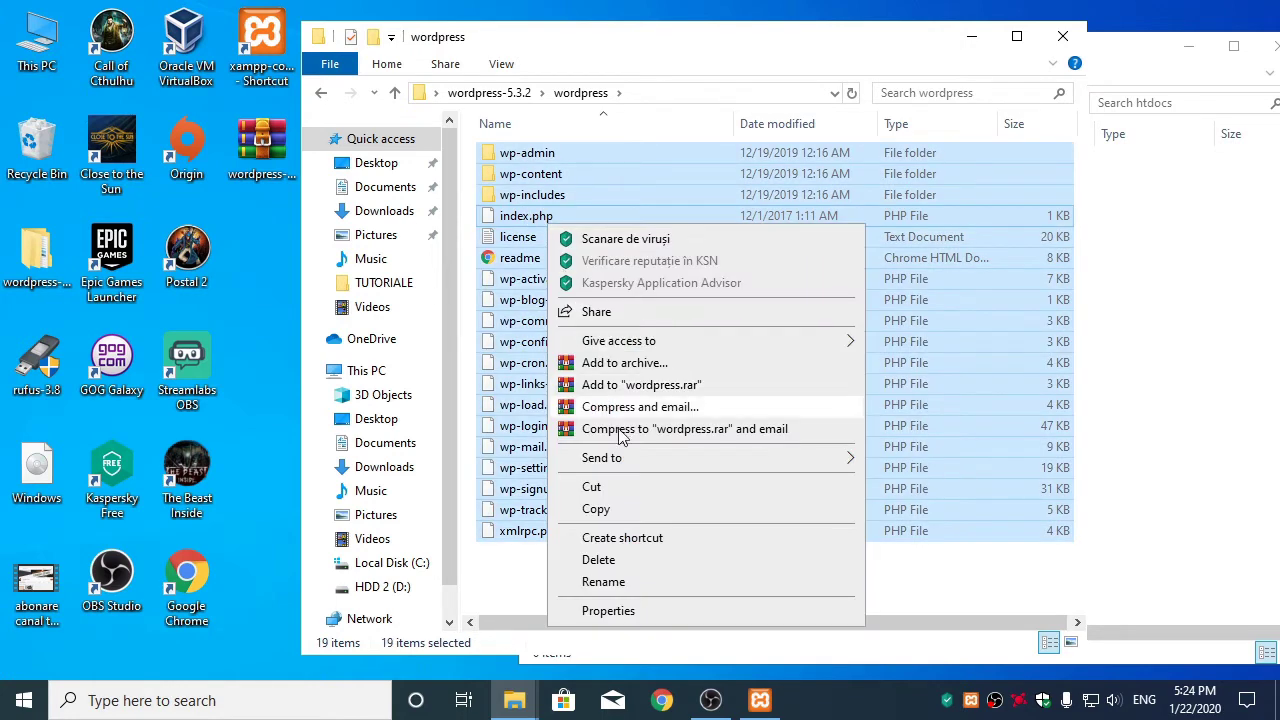
click(596, 512)
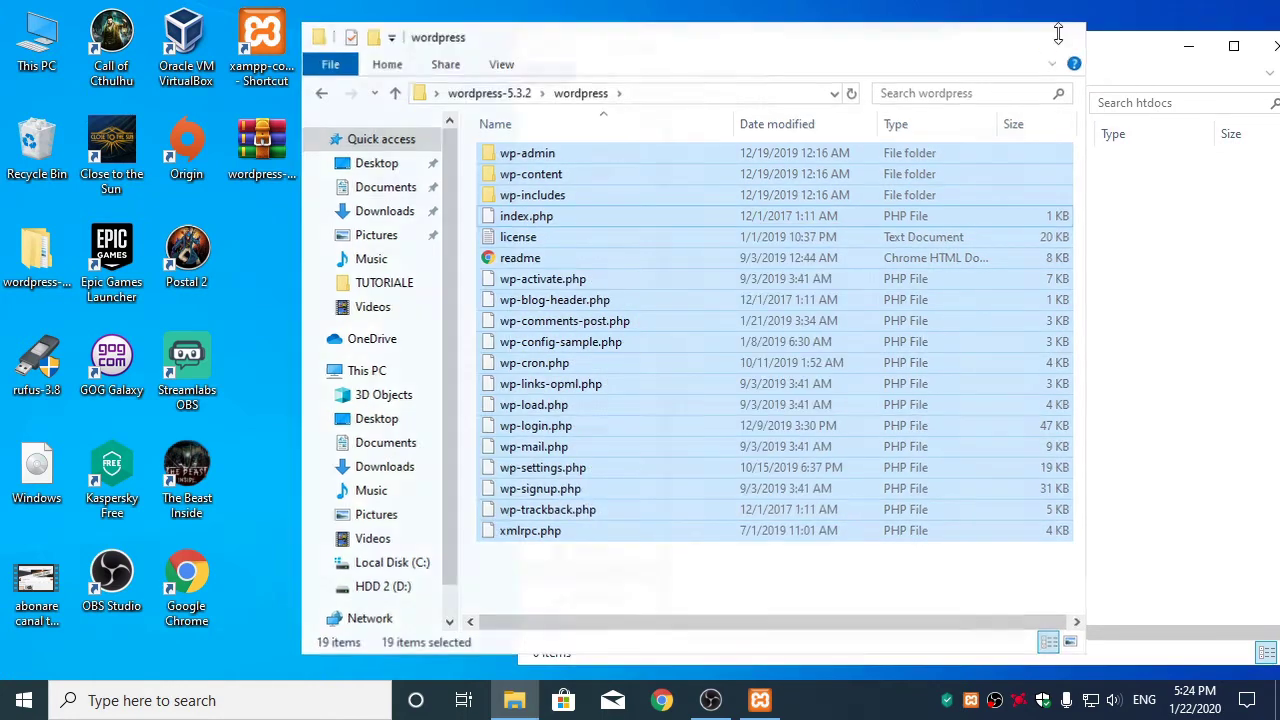
Paste the copied WordPress files into the empty htdocs folder
click(1062, 36)
right_click(796, 266)
click(836, 429)
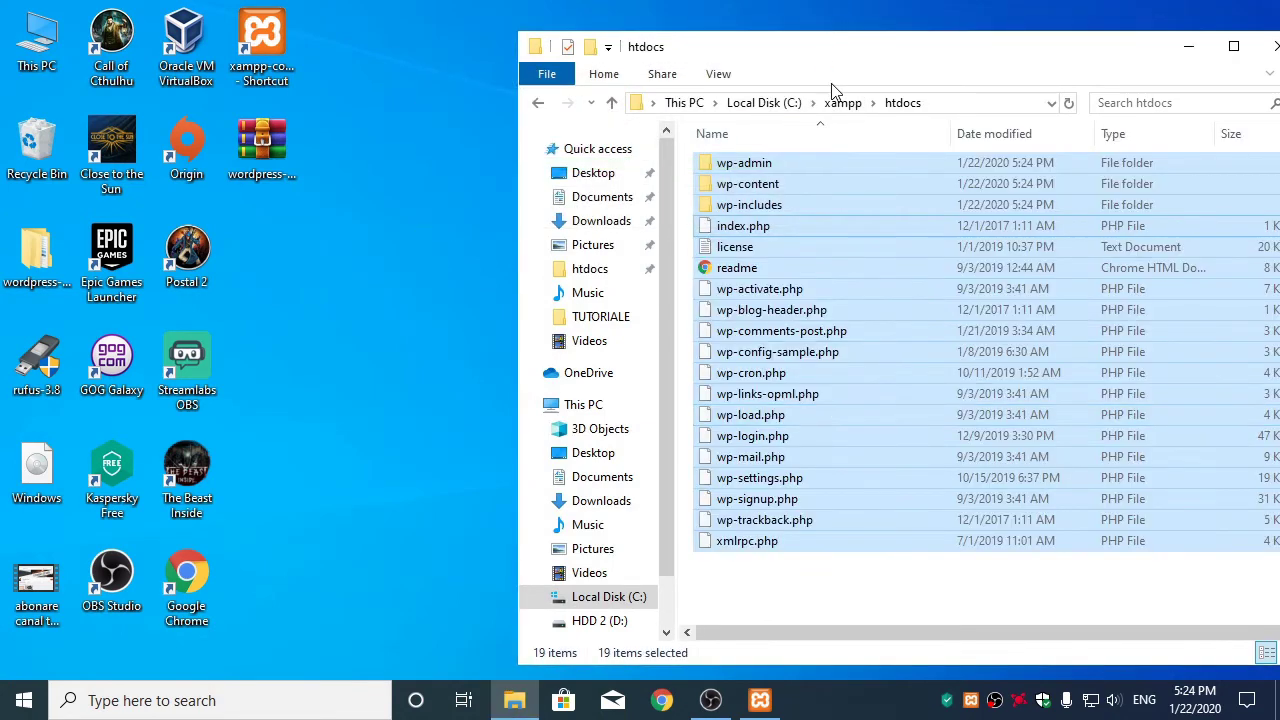
drag(826, 70, 621, 45)
click(662, 700)
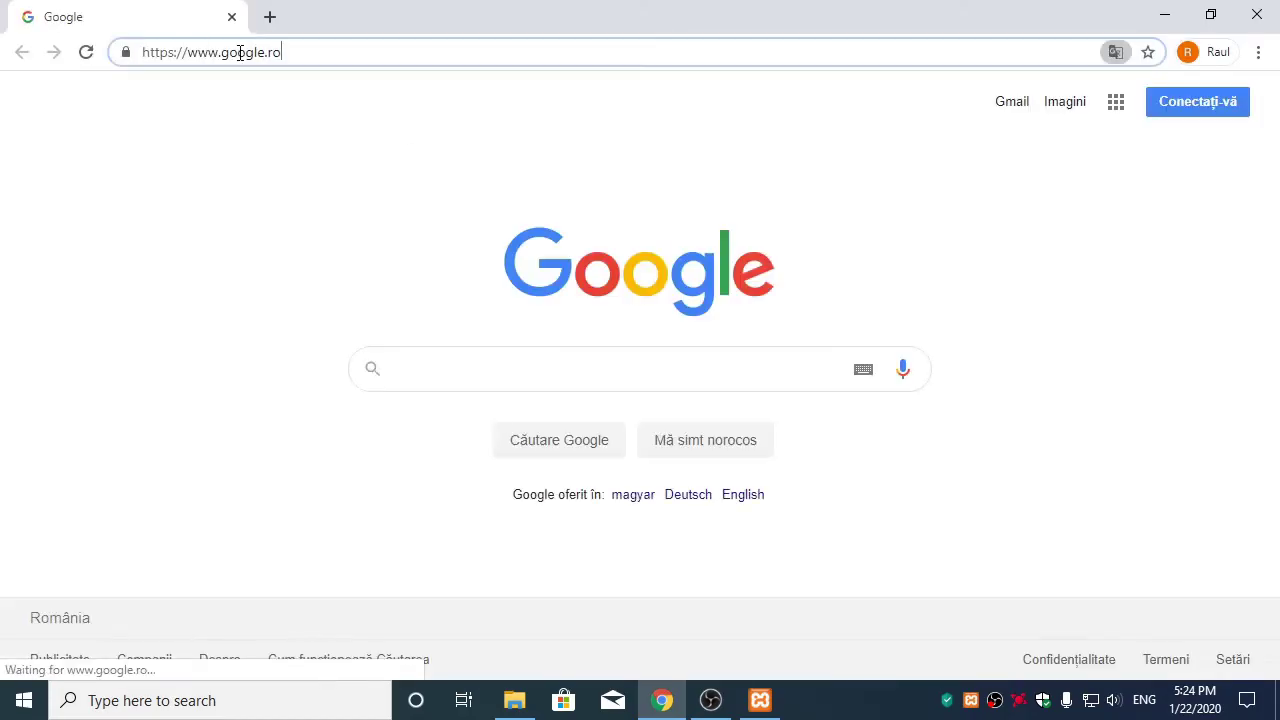
Load localhost in Chrome to bring up the WordPress setup language selection page
drag(303, 58, 50, 56)
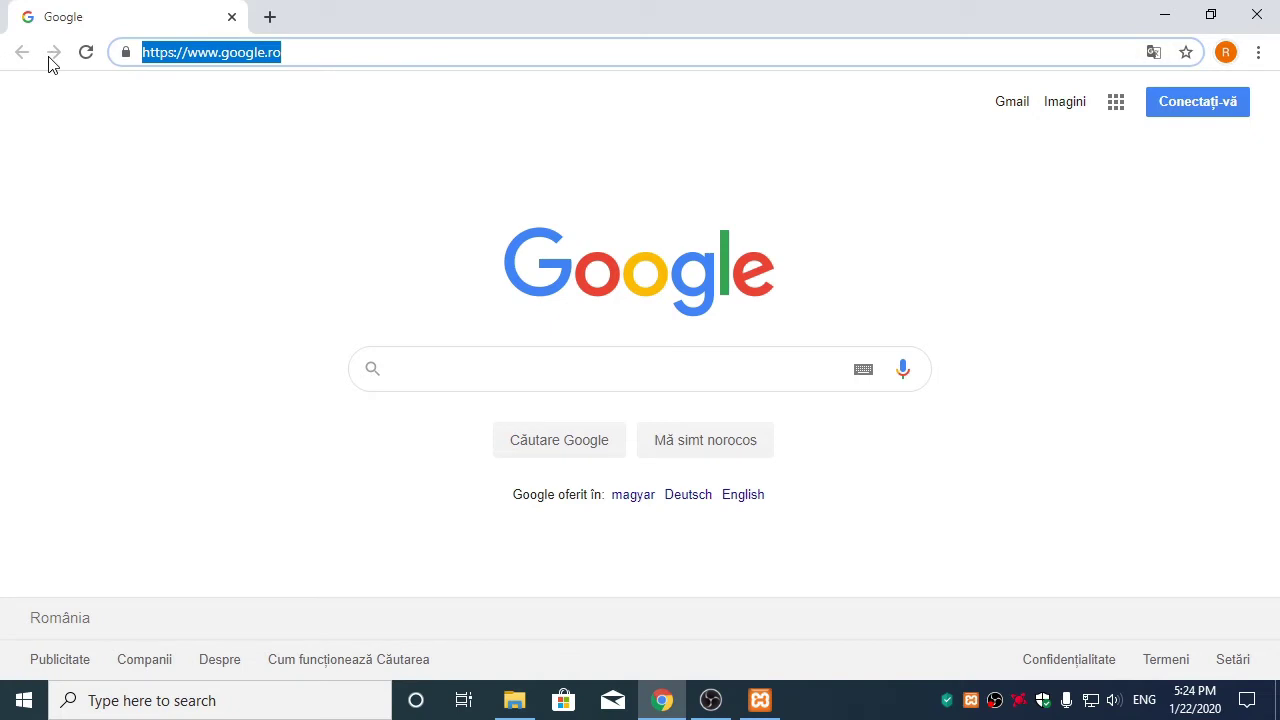
text(loca)
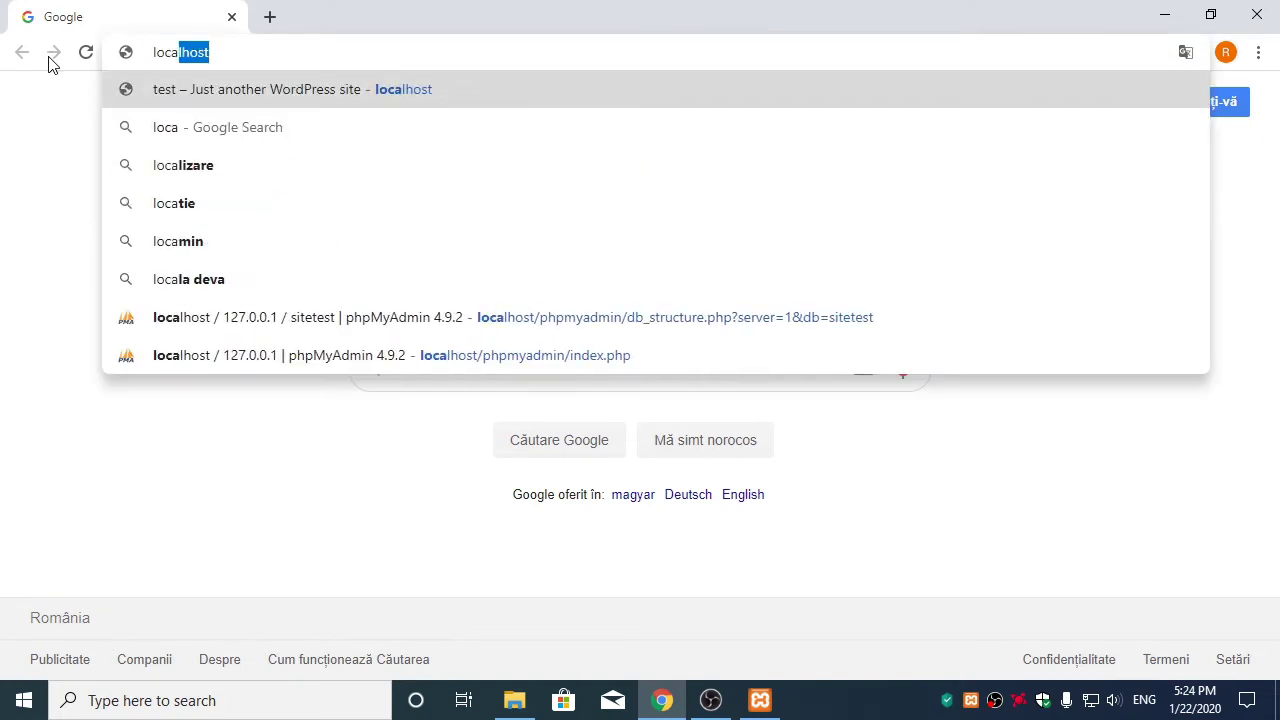
text(lhost)
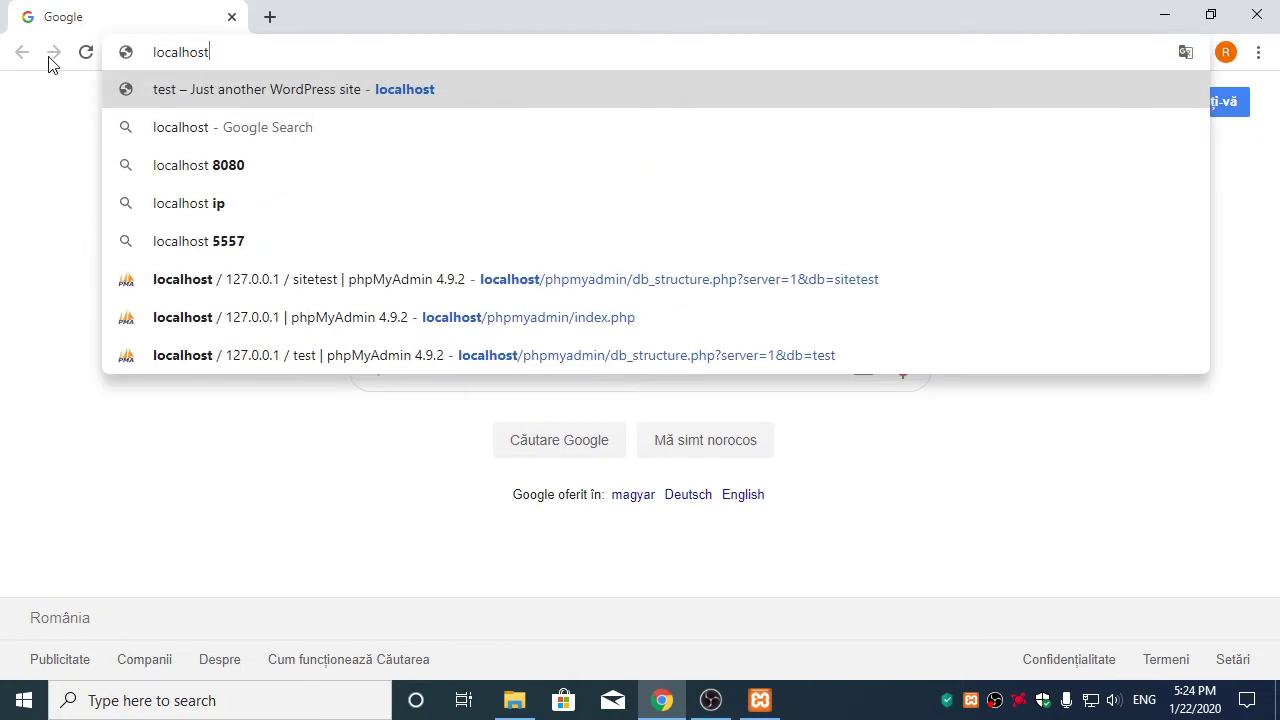
key(Return)
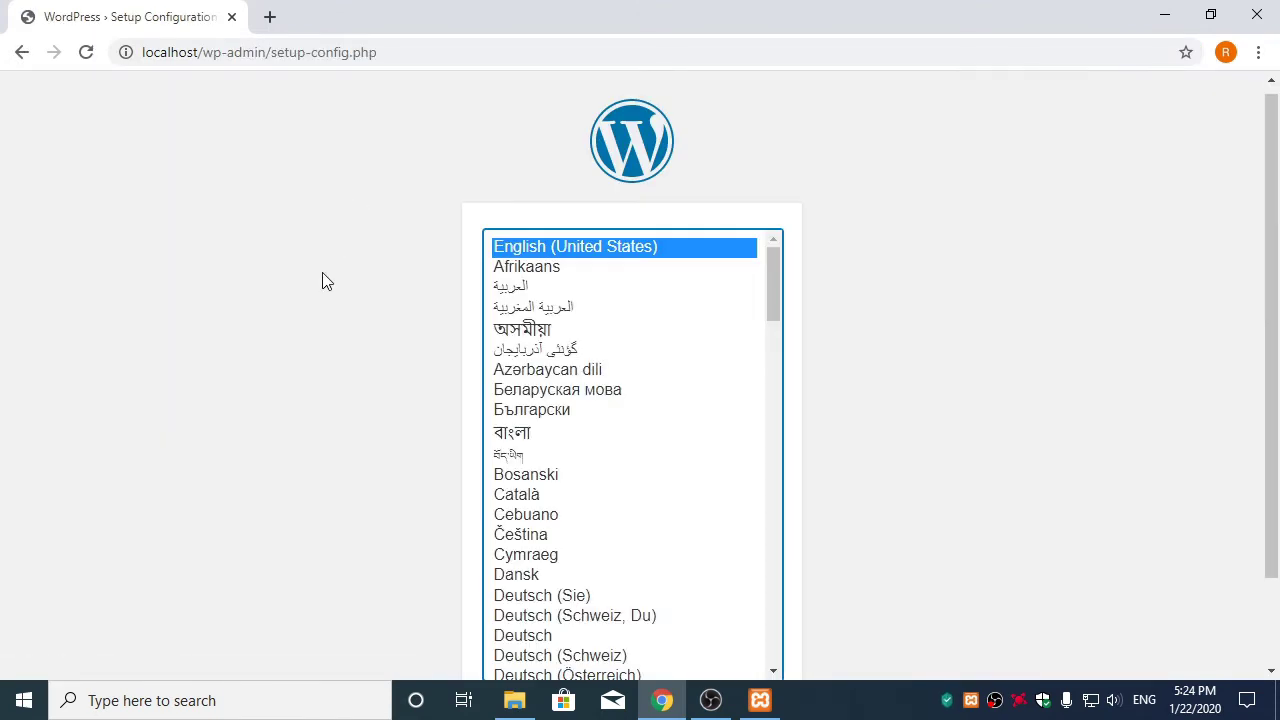
scroll(320, 285, down, 1)
scroll(369, 451, up, 1)
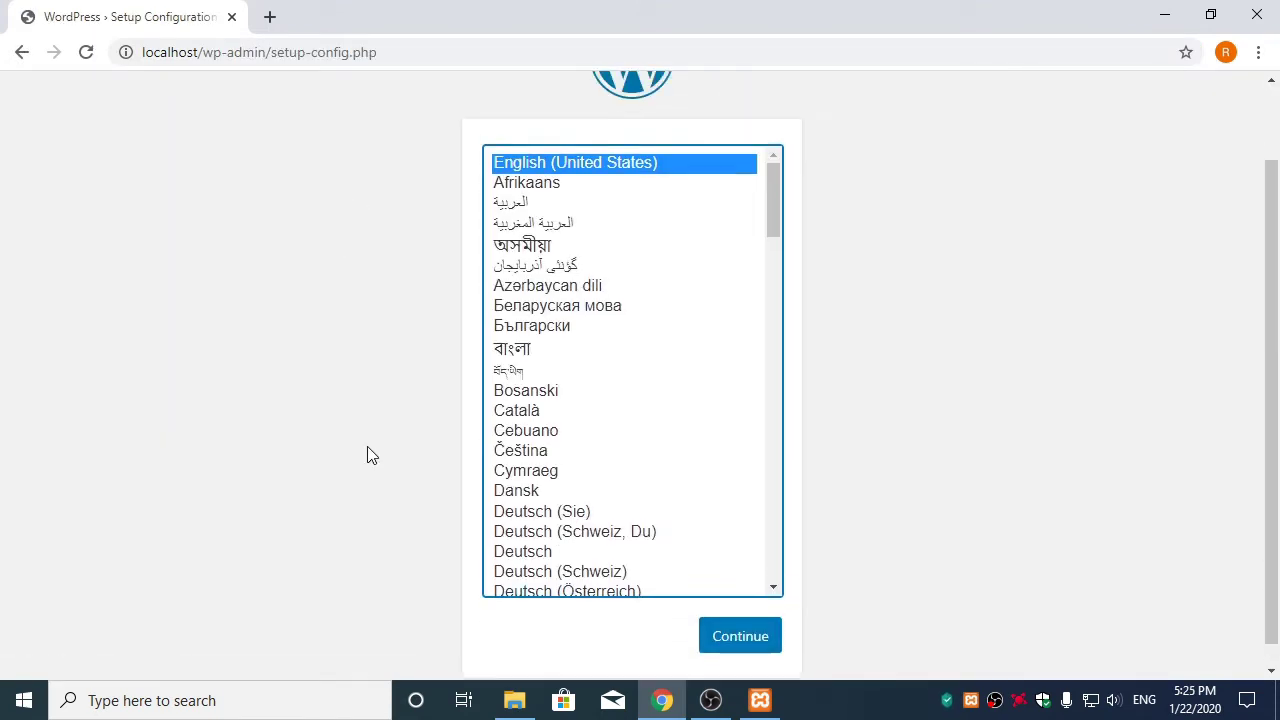
scroll(347, 291, down, 1)
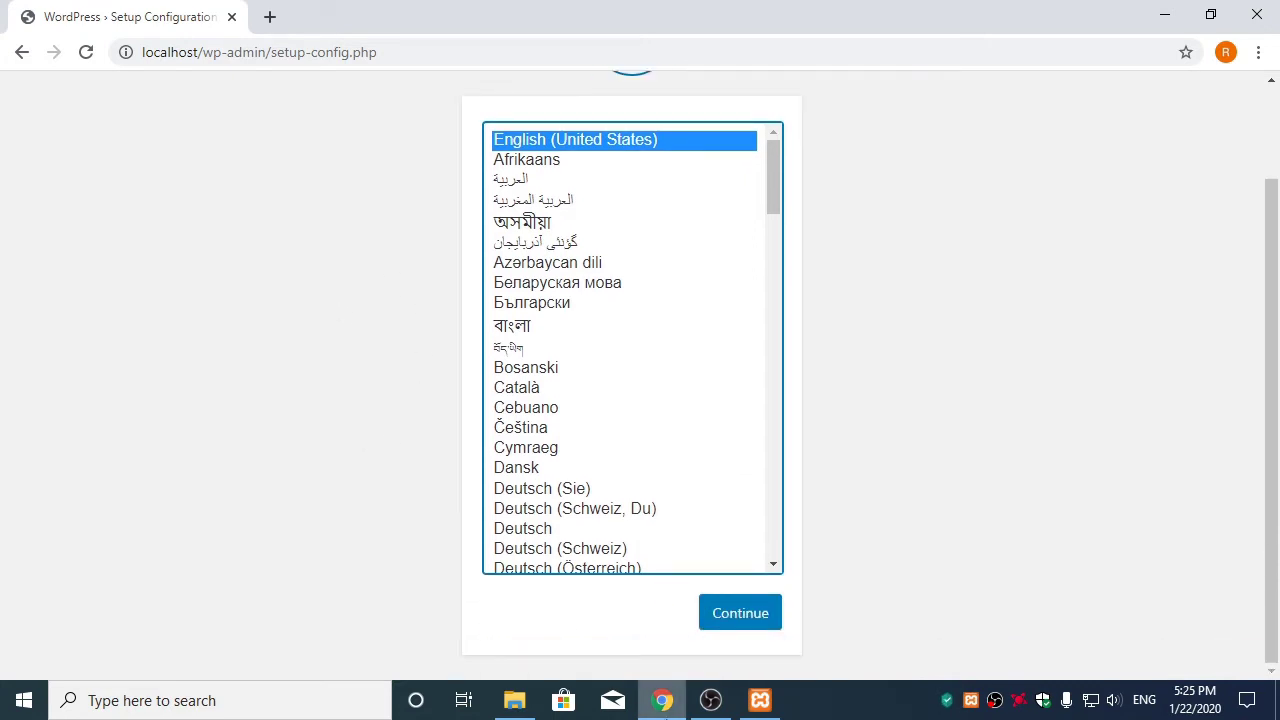
From XAMPP's MySQL Admin, create a database named bazadate in phpMyAdmin's Databases tab
mouse_move(760, 705)
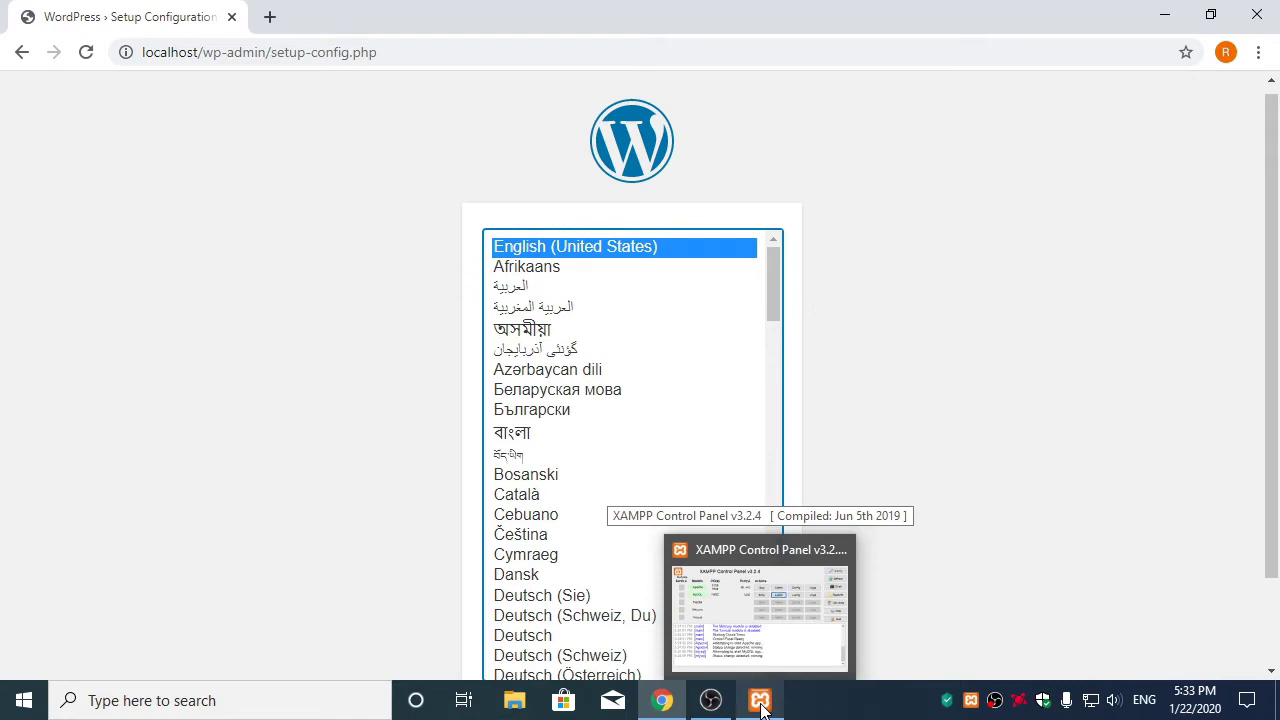
click(760, 705)
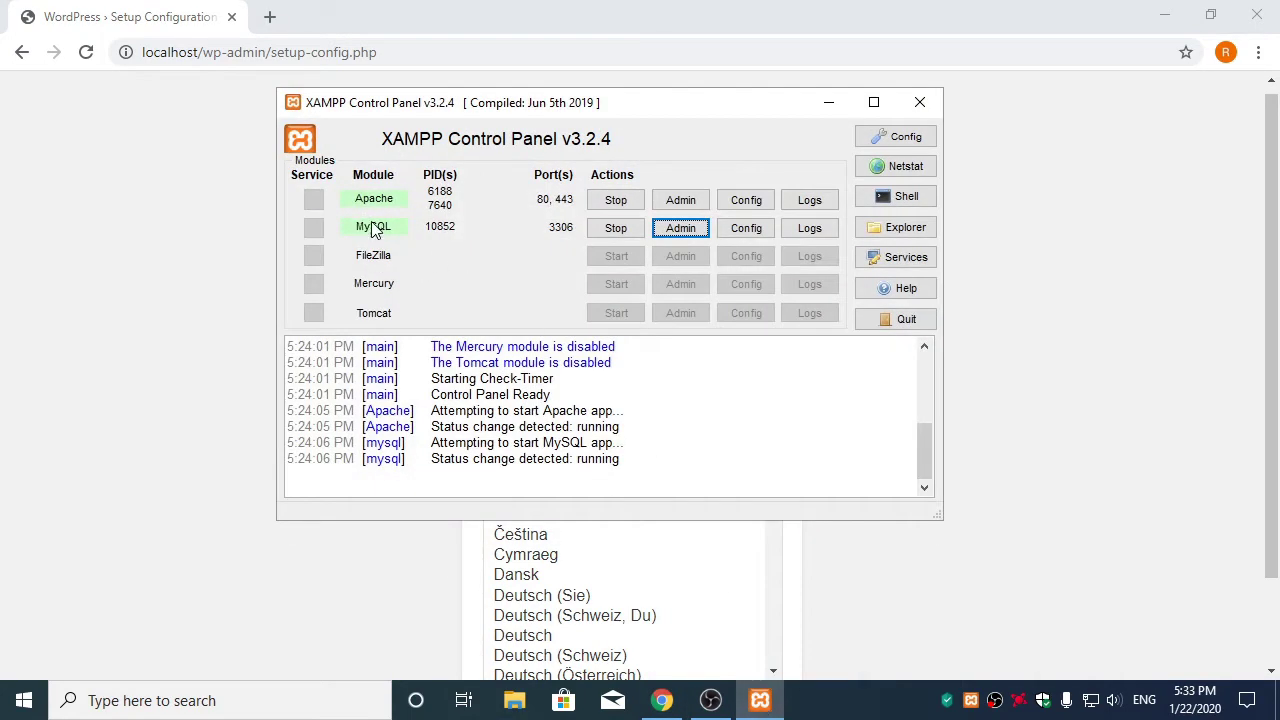
click(682, 232)
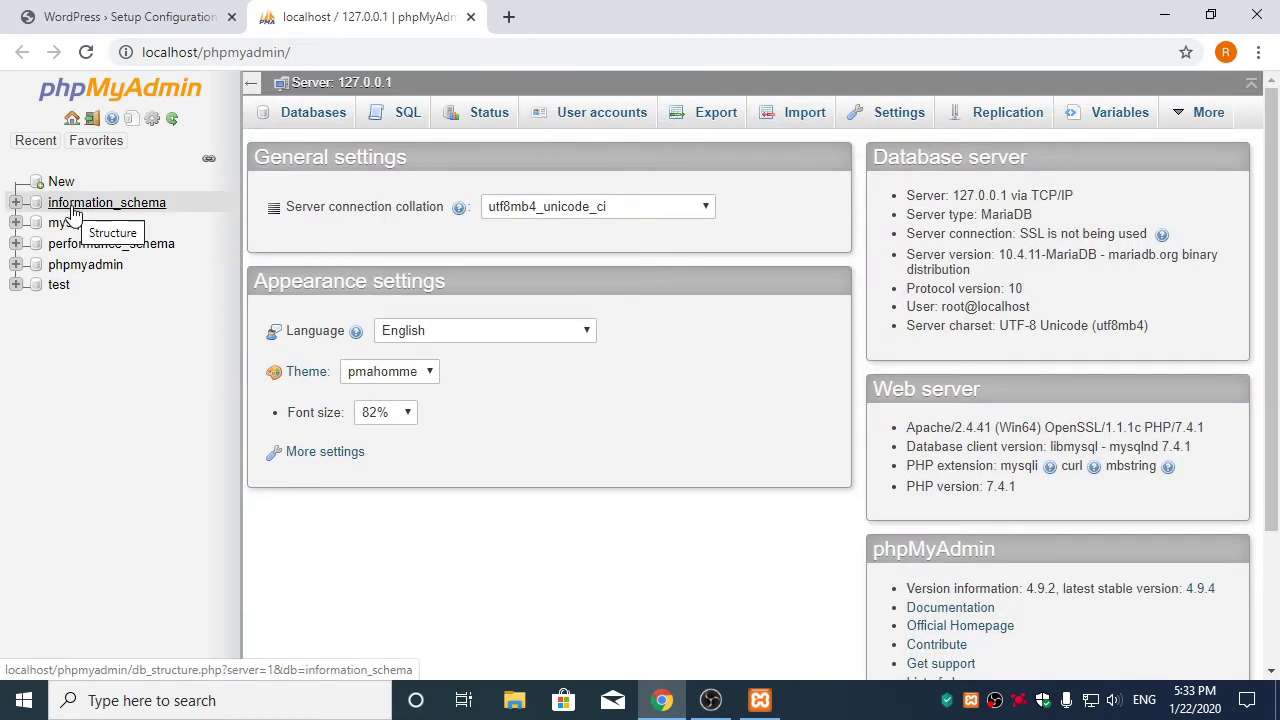
click(308, 120)
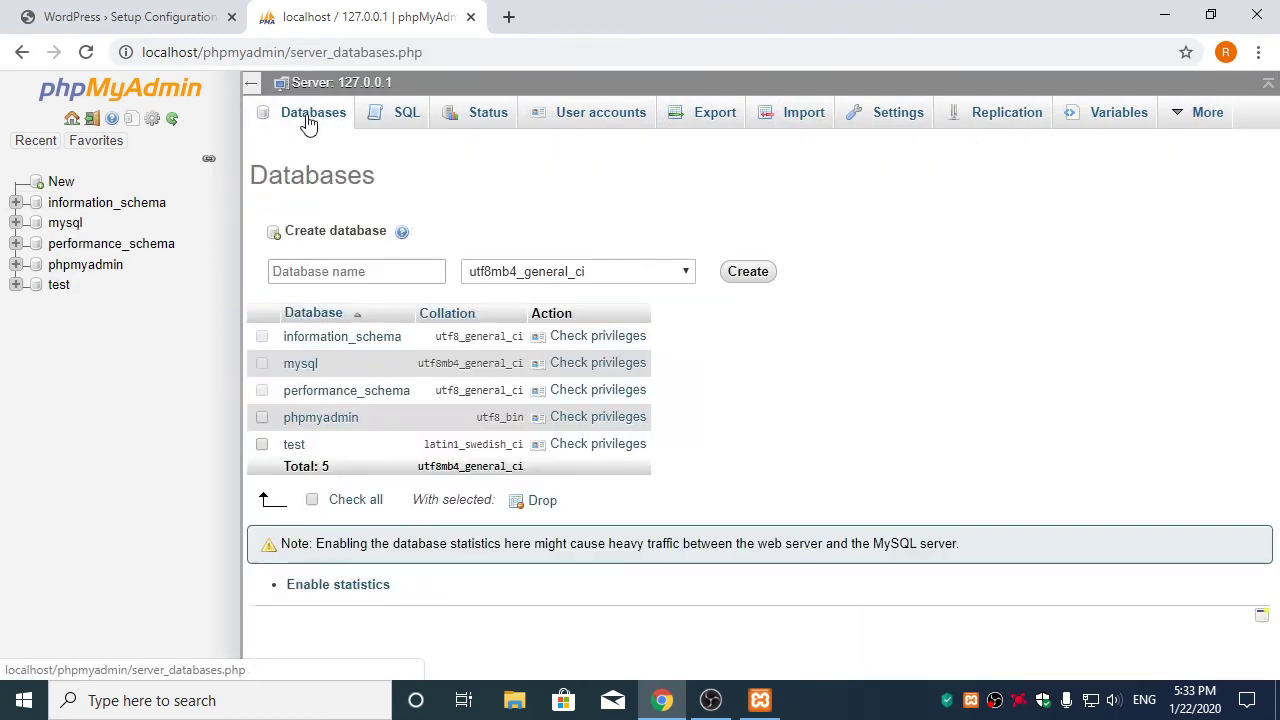
click(325, 272)
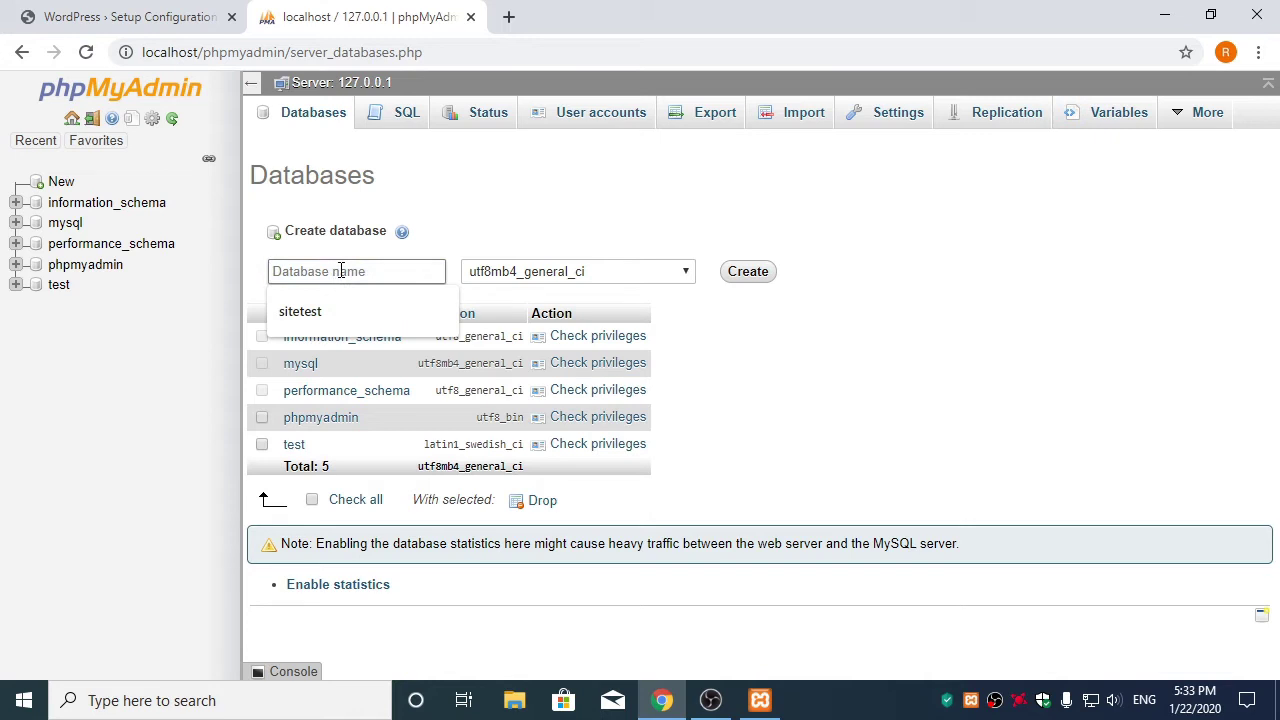
text(bazadate)
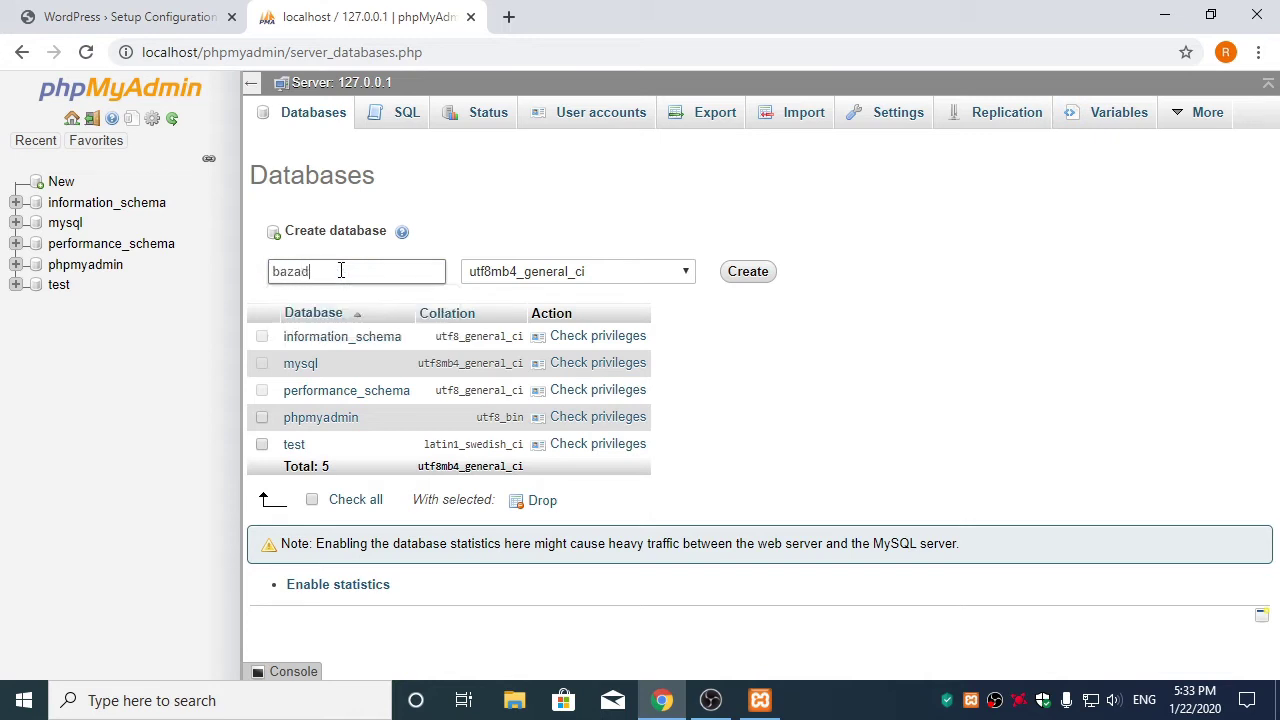
click(742, 274)
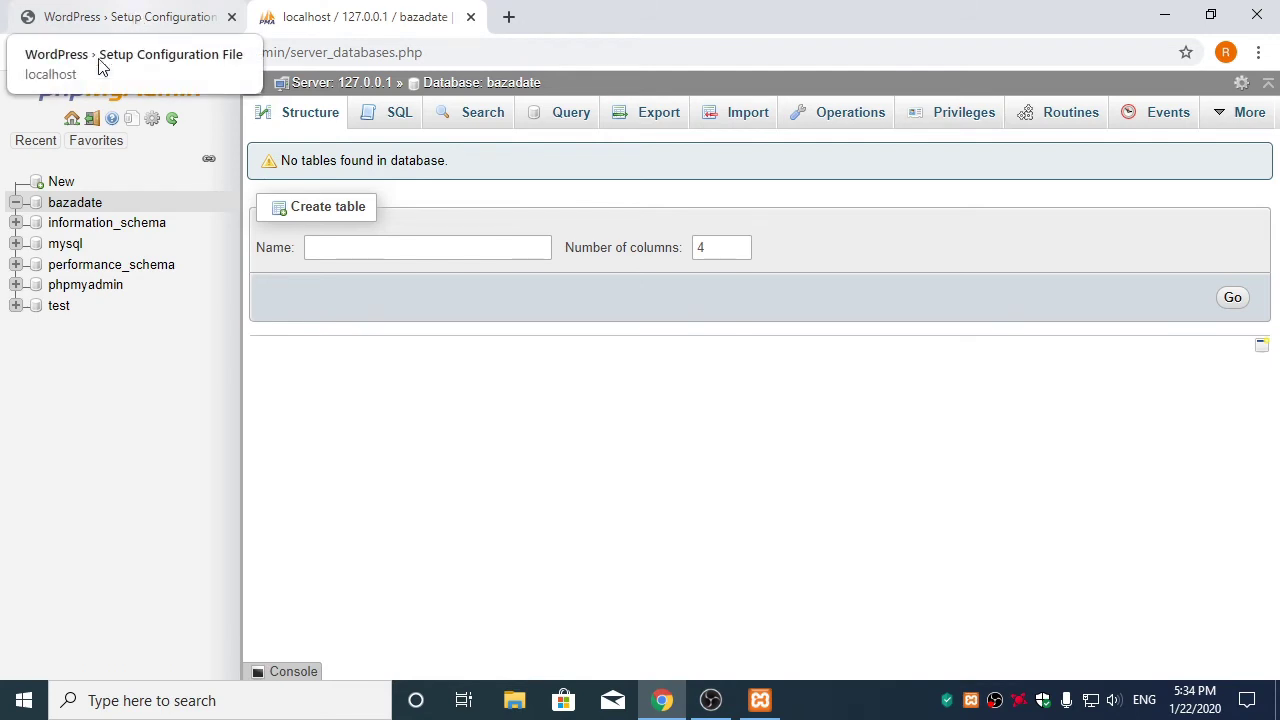
click(157, 17)
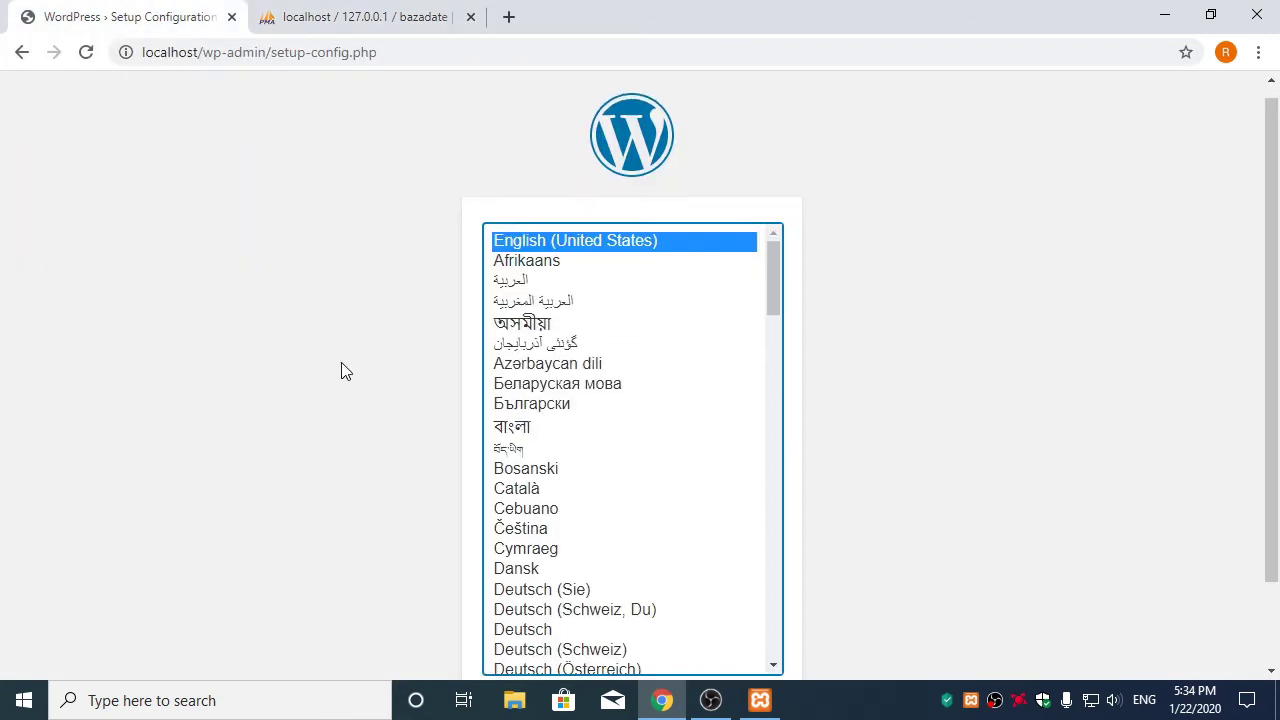
Choose English as the setup language and proceed to the database connection form
scroll(340, 371, down, 1)
click(746, 626)
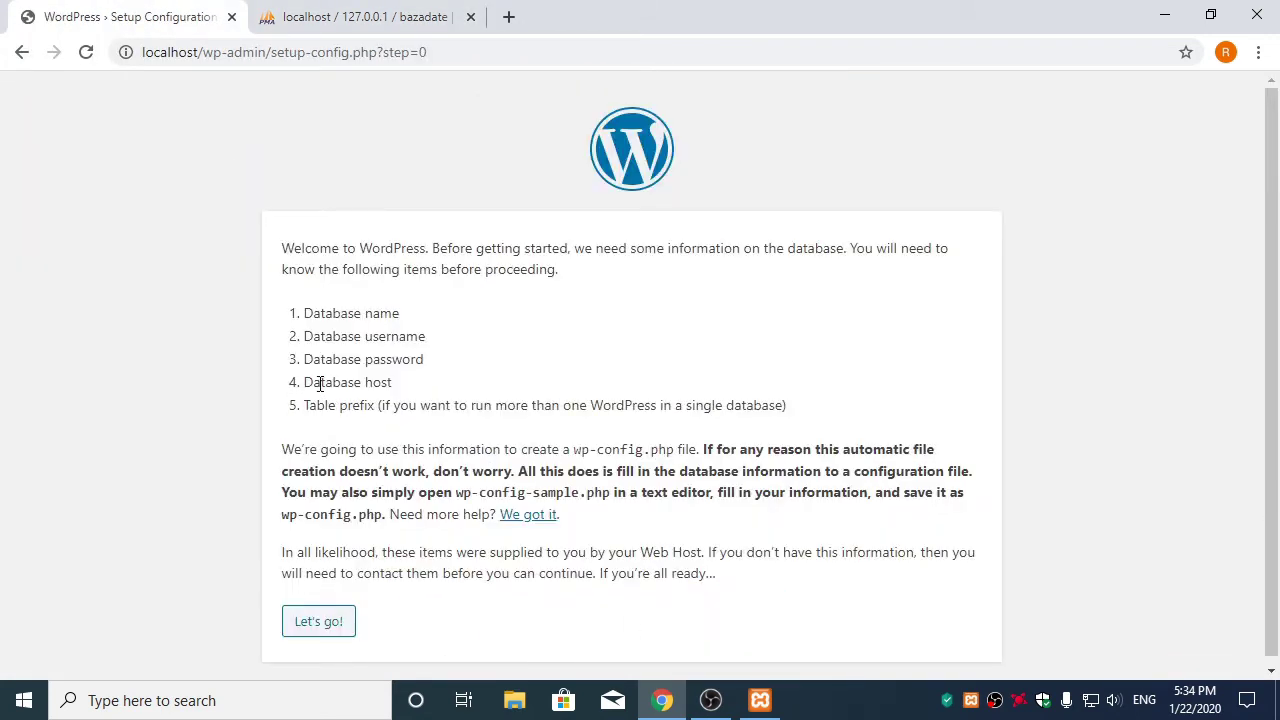
click(334, 626)
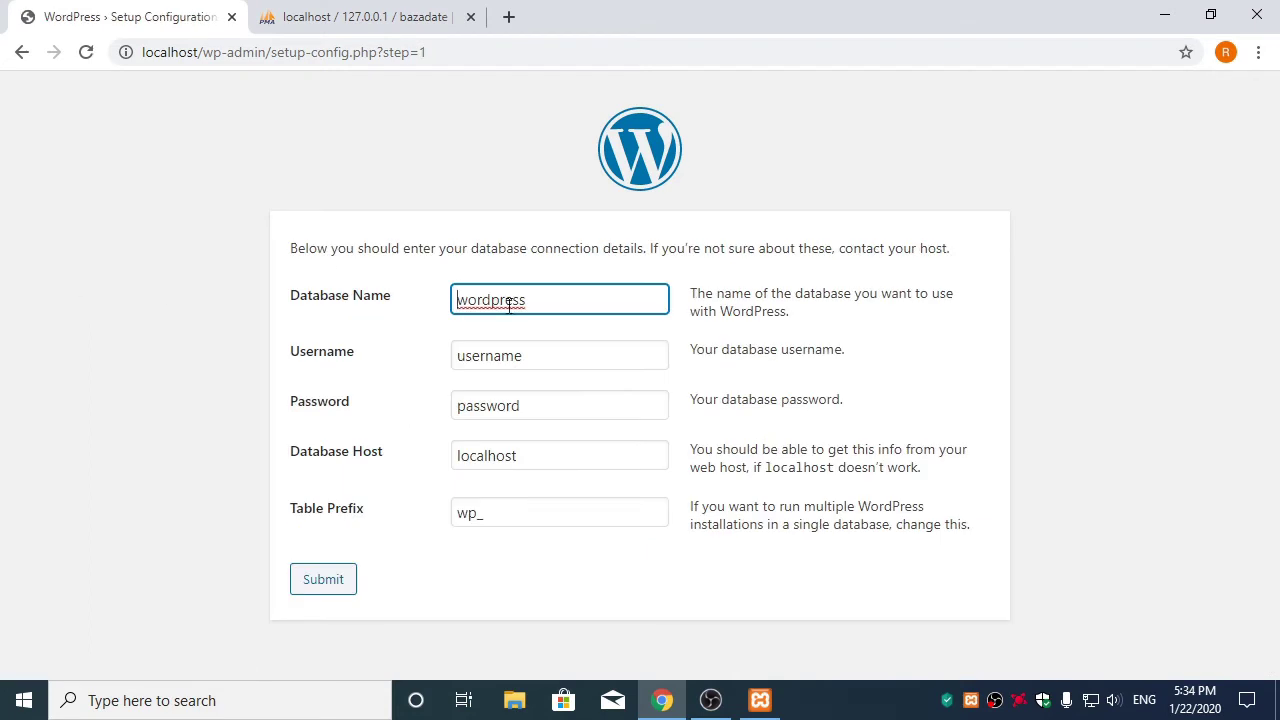
Submit database name bazadedate, username root and a blank password
drag(542, 302, 303, 321)
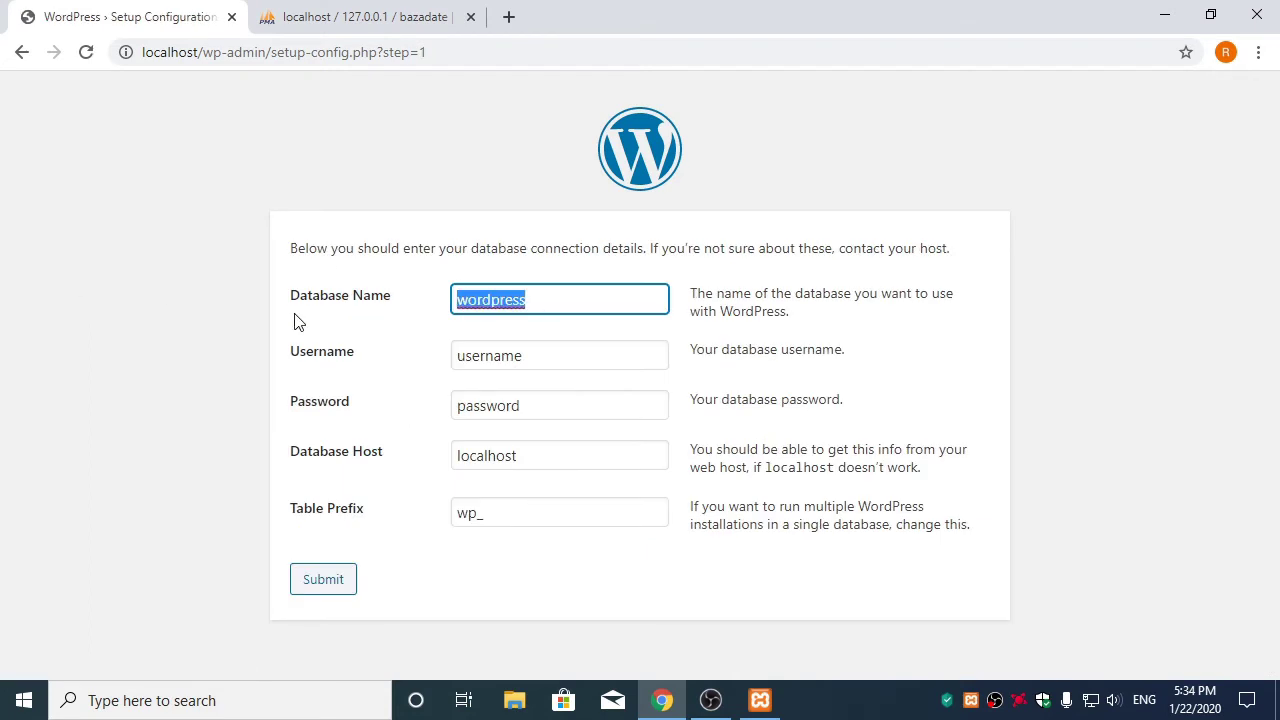
text(bazadedate)
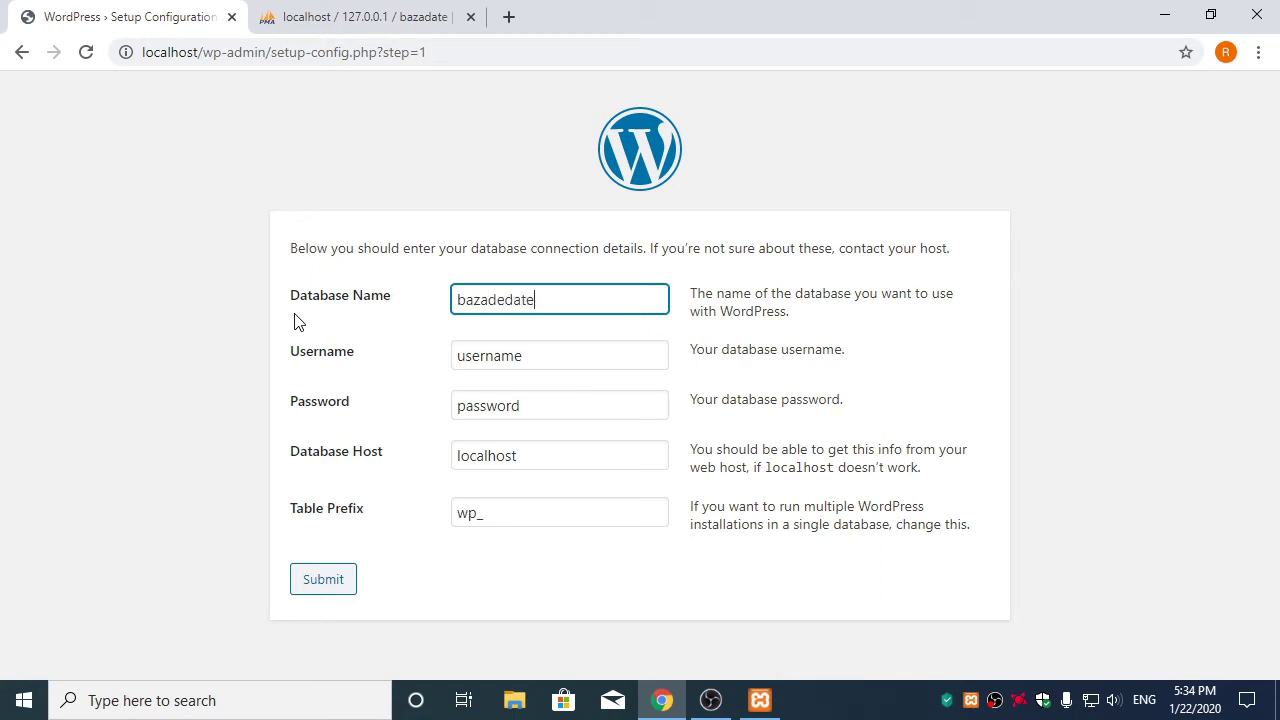
drag(546, 351, 334, 366)
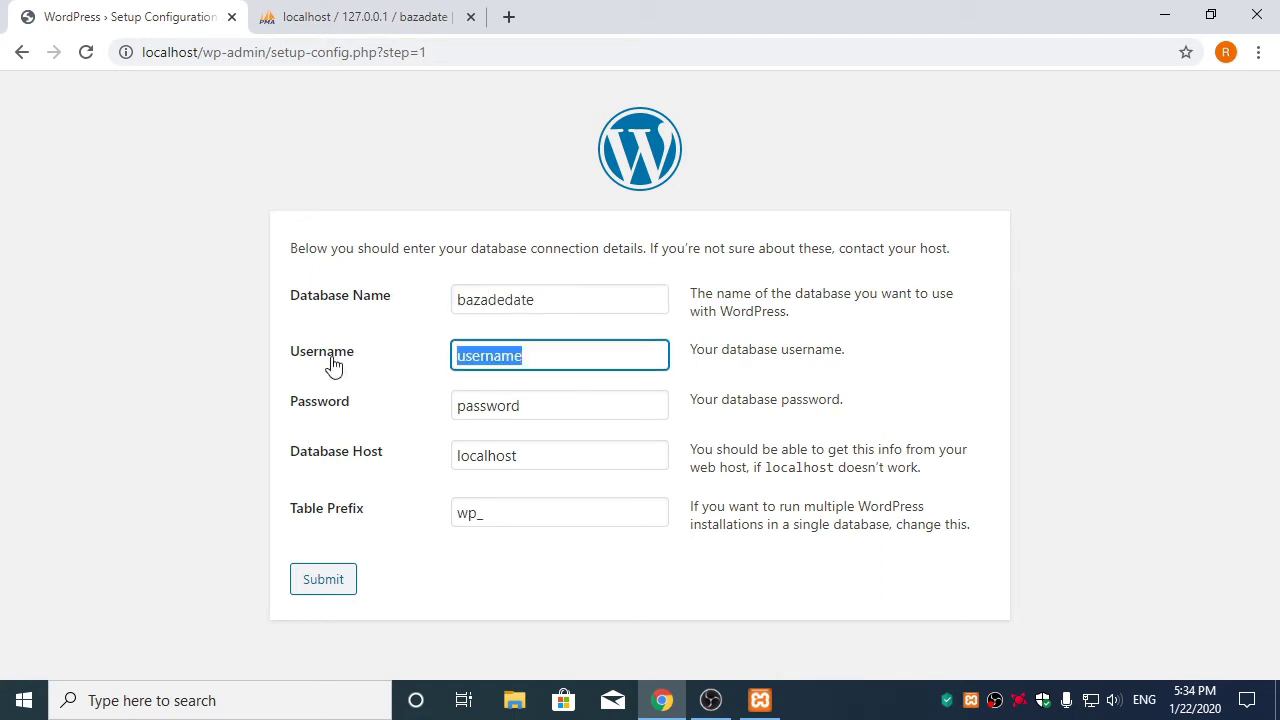
text(root)
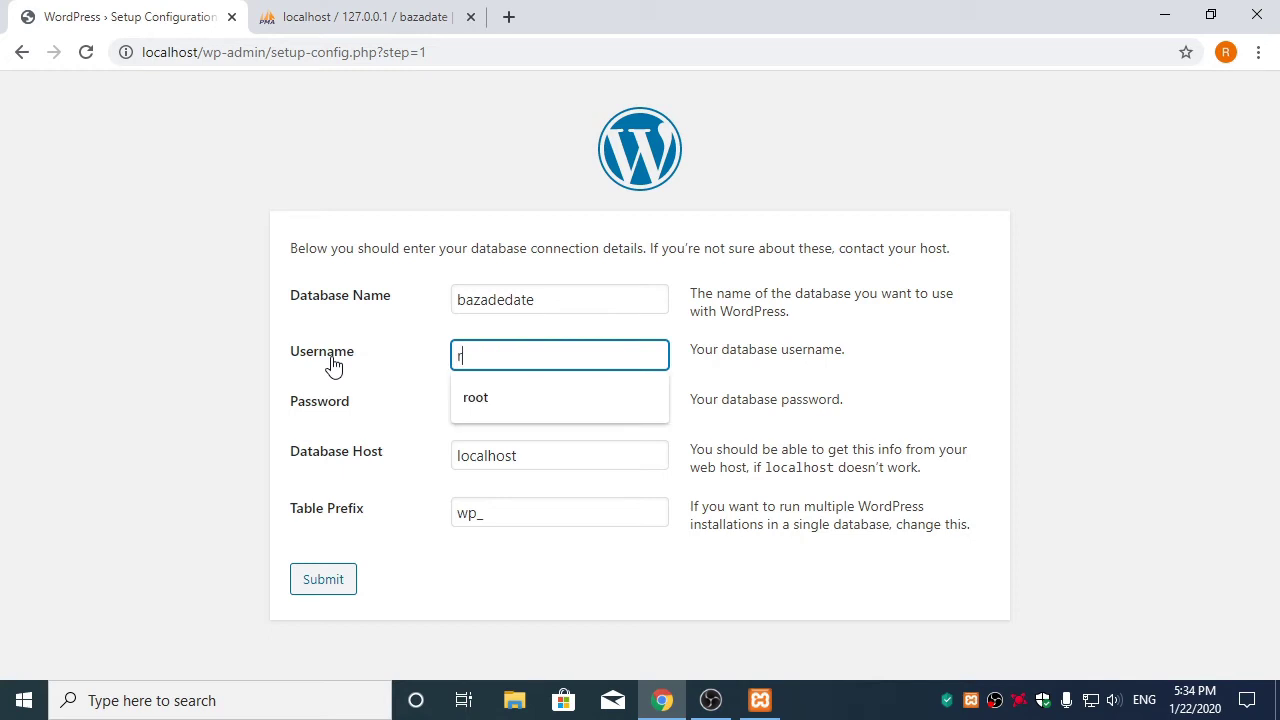
click(392, 354)
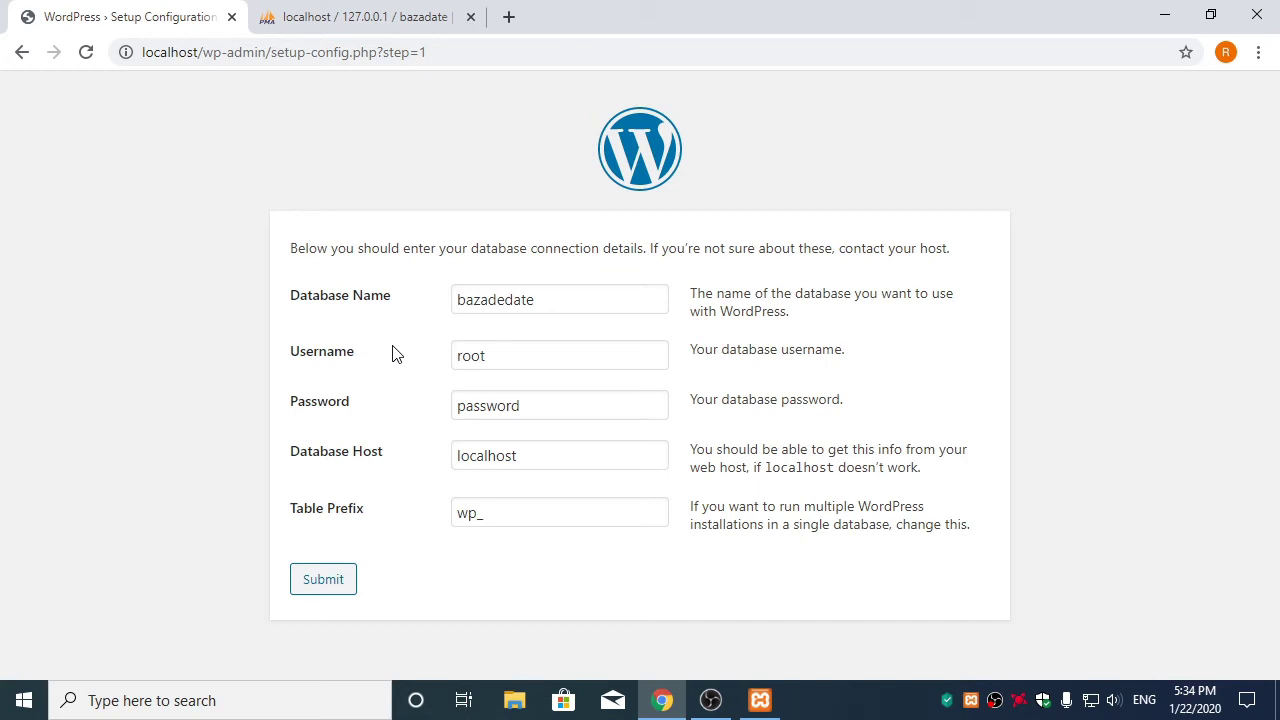
key(ctrl+a)
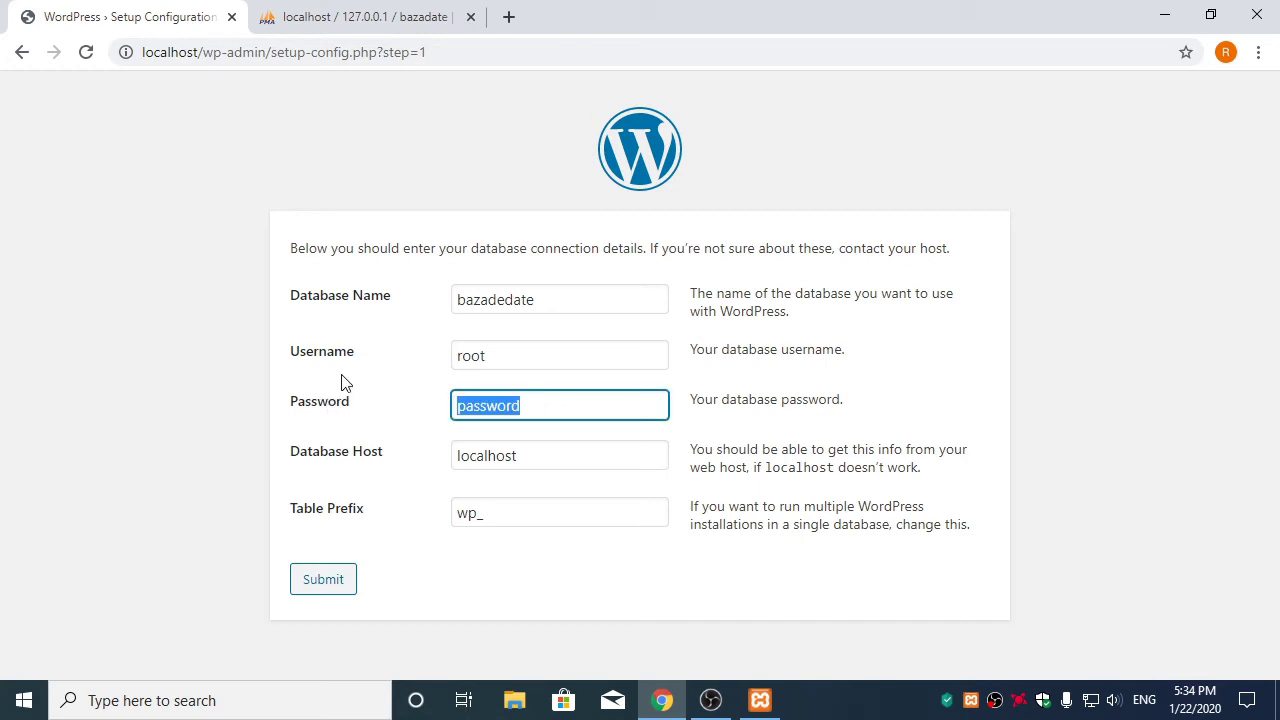
key(BackSpace)
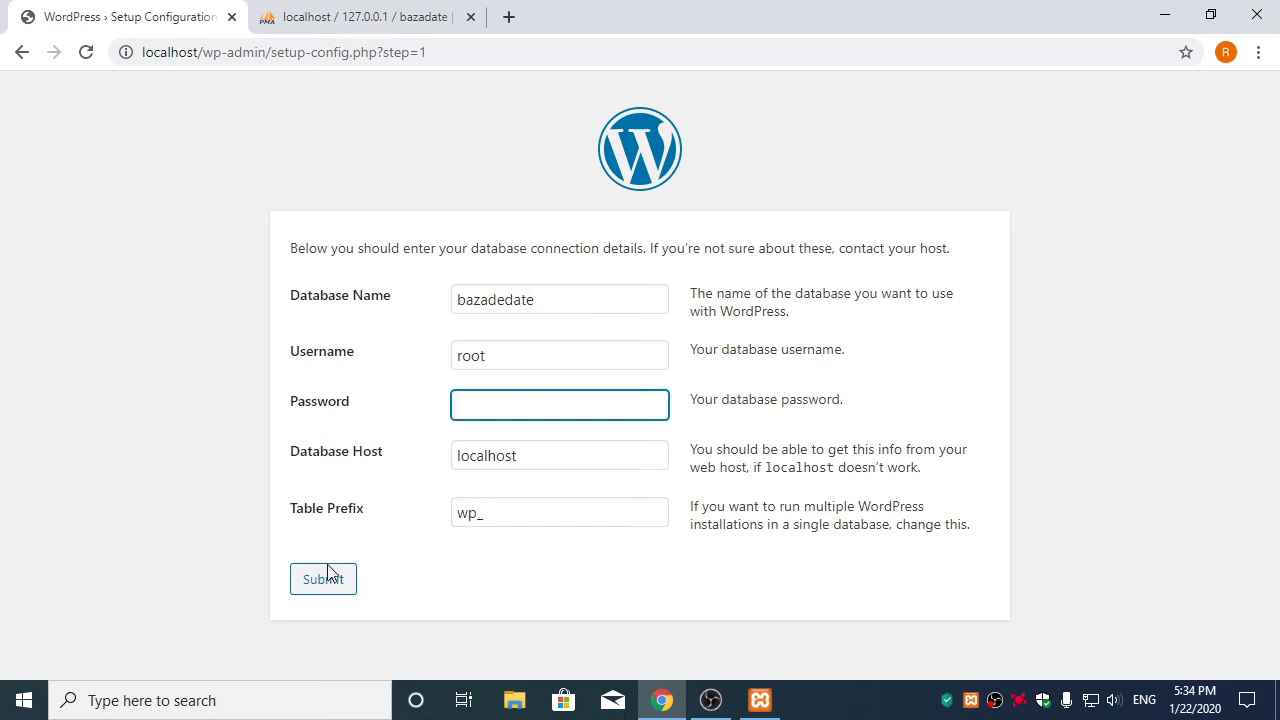
click(326, 575)
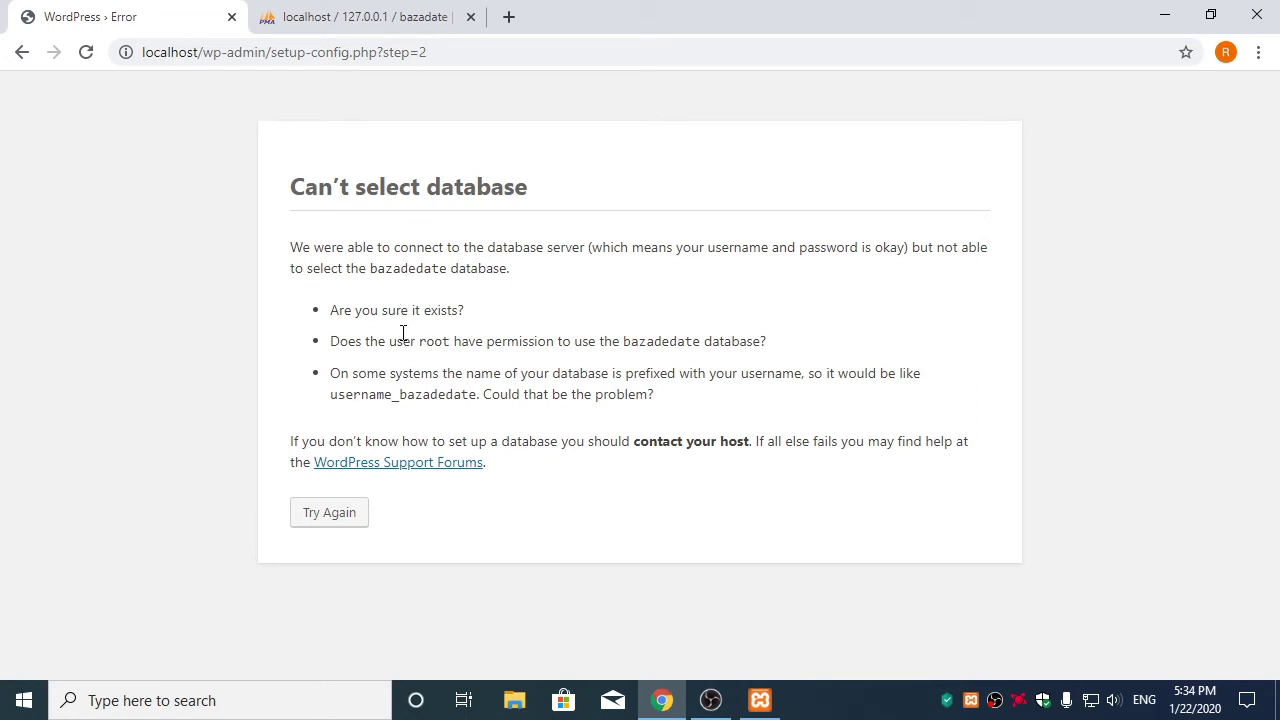
Correct the database name to bazadate with a blank password, resubmit, and run the installation
click(370, 20)
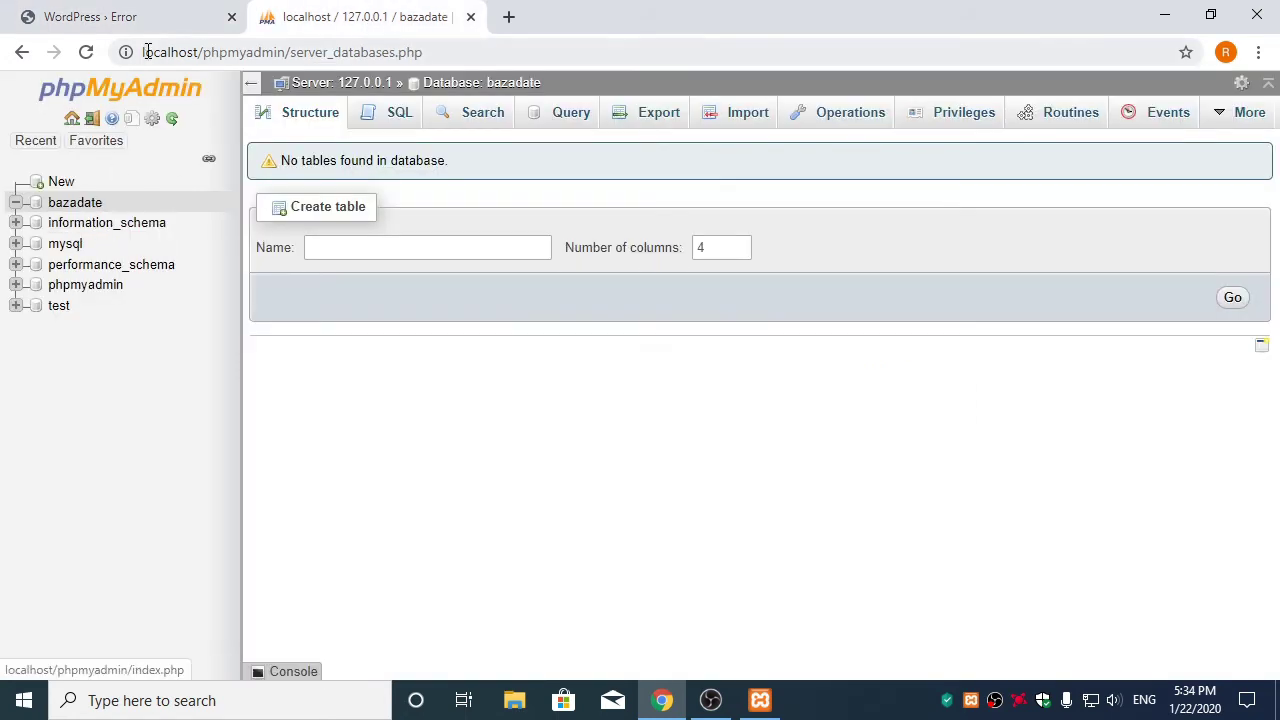
click(120, 17)
click(336, 522)
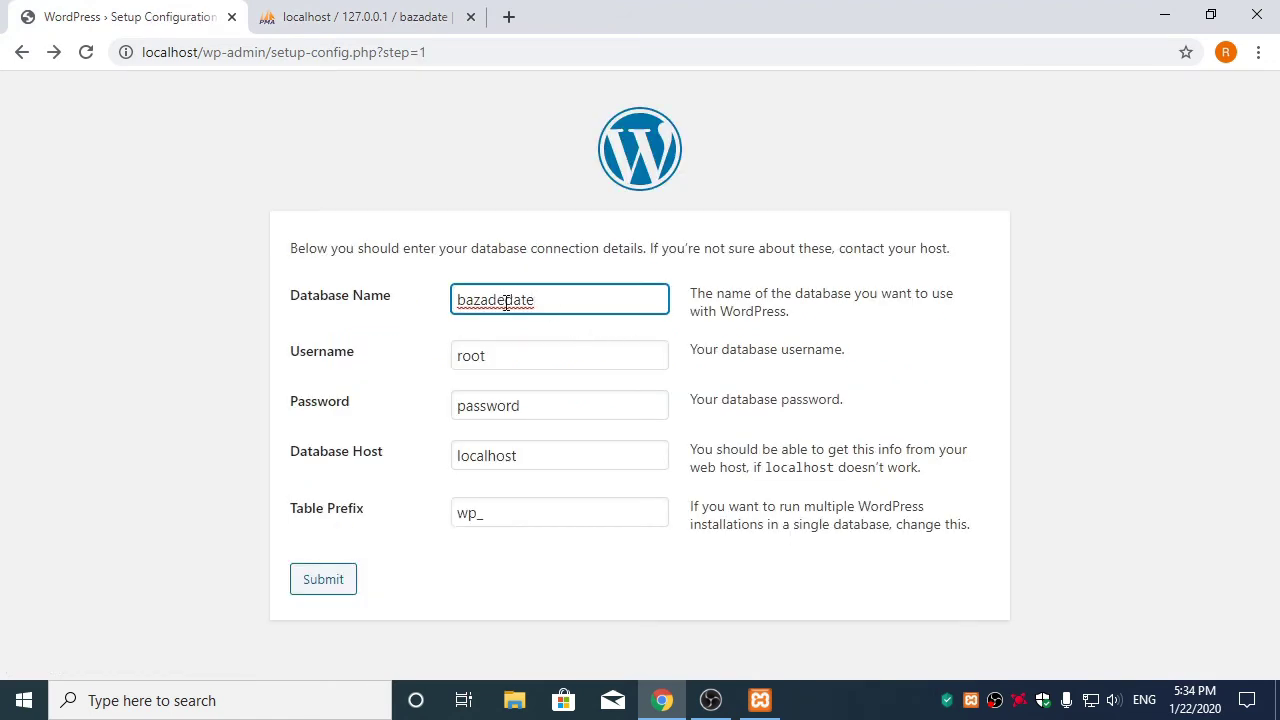
click(504, 301)
key(BackSpace)
key(BackSpace)
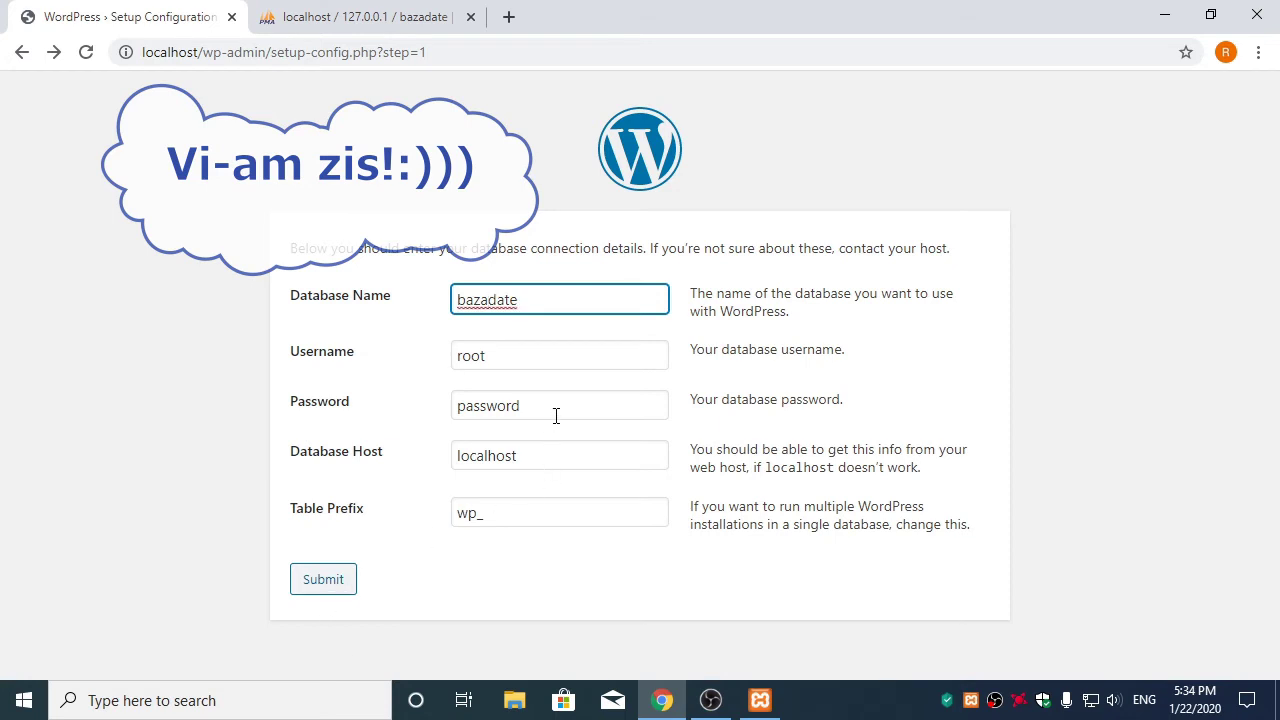
double_click(556, 416)
key(BackSpace)
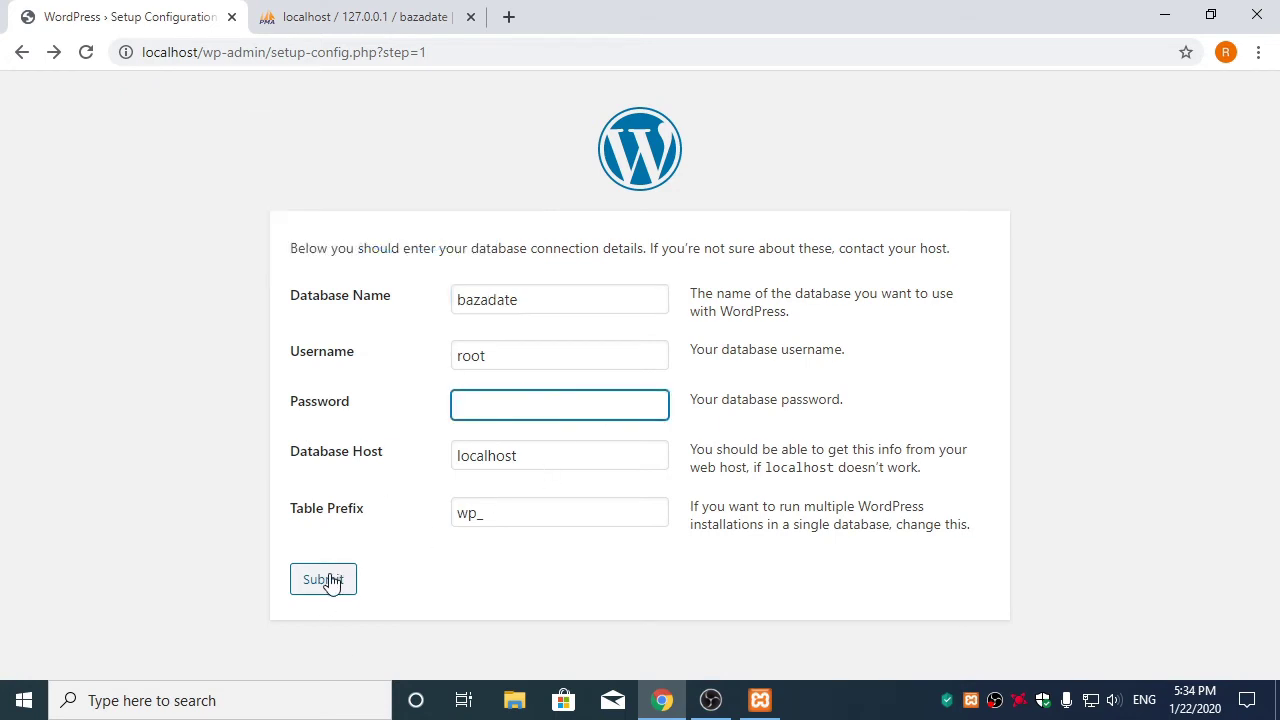
click(329, 582)
click(333, 331)
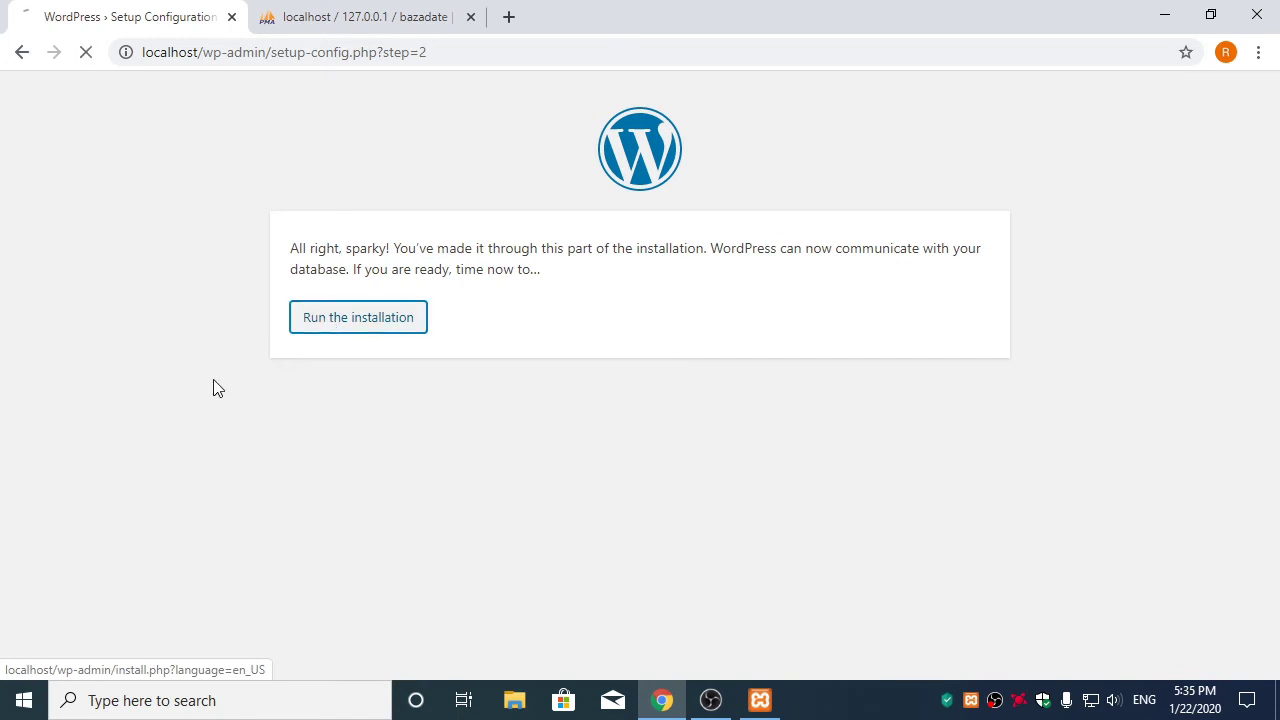
Enter 'site test' as the site title and test as the admin username
scroll(200, 402, down, 3)
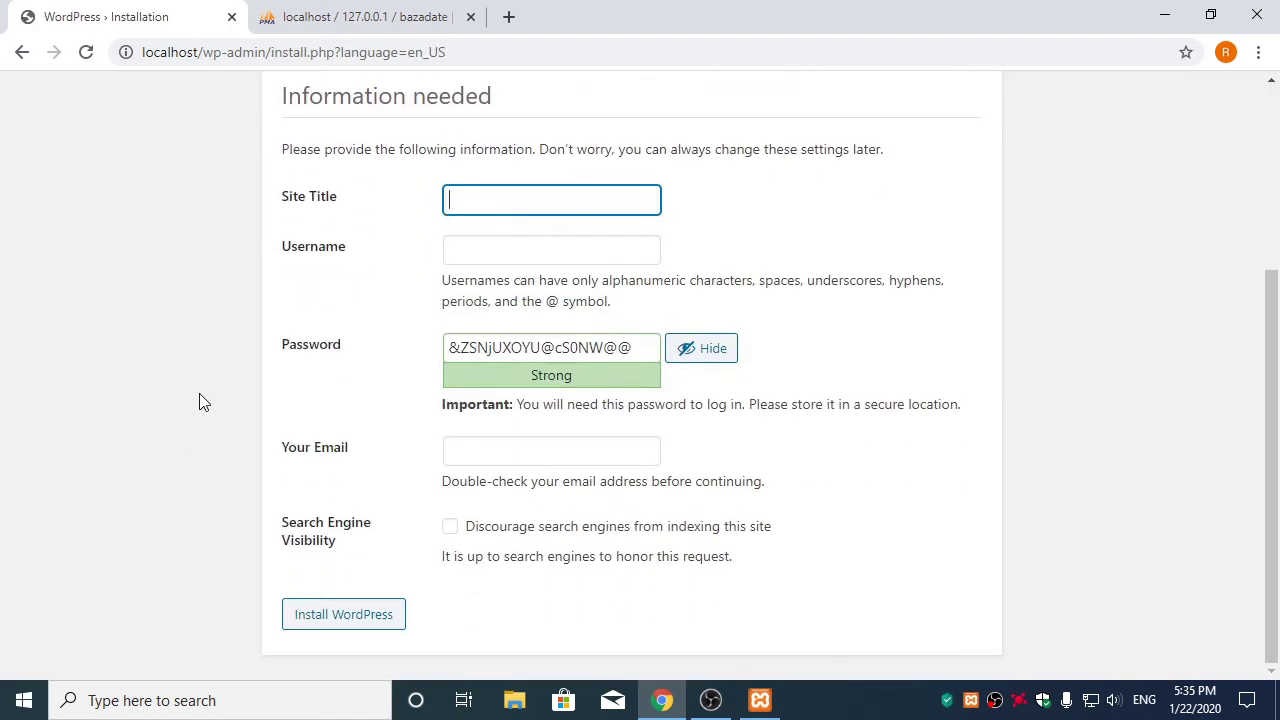
scroll(200, 402, up, 1)
click(470, 296)
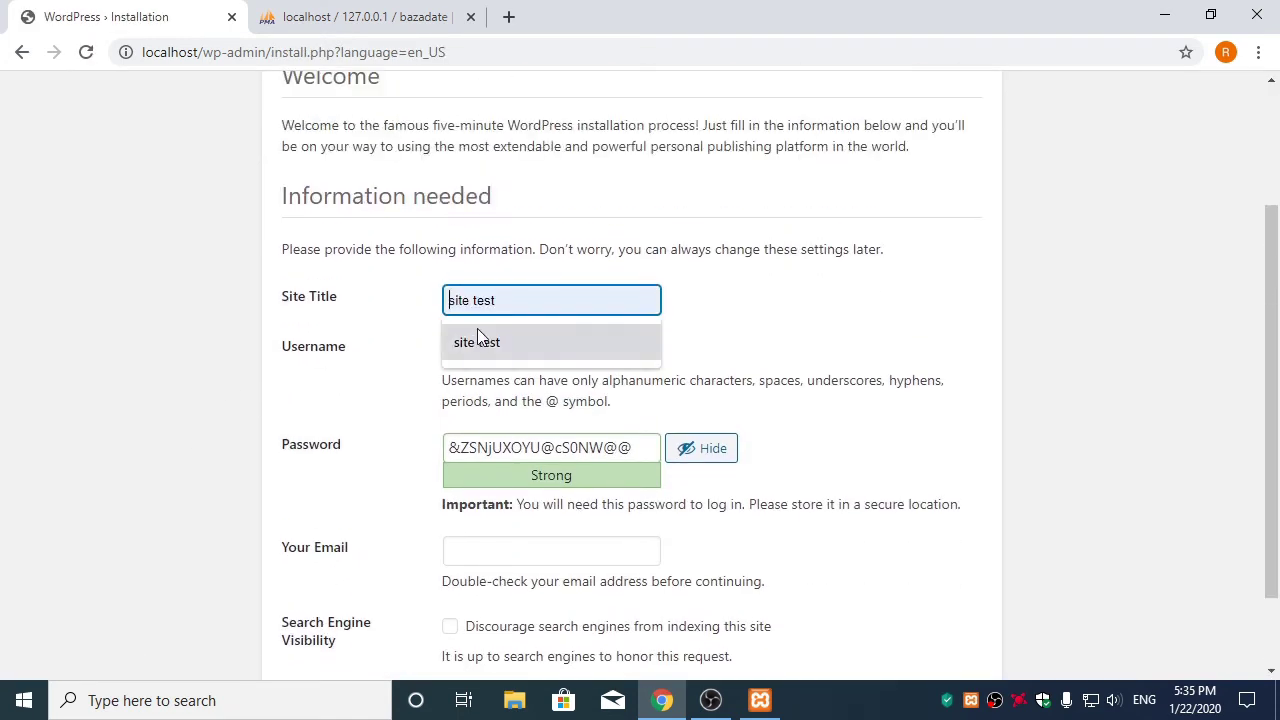
click(477, 337)
click(449, 351)
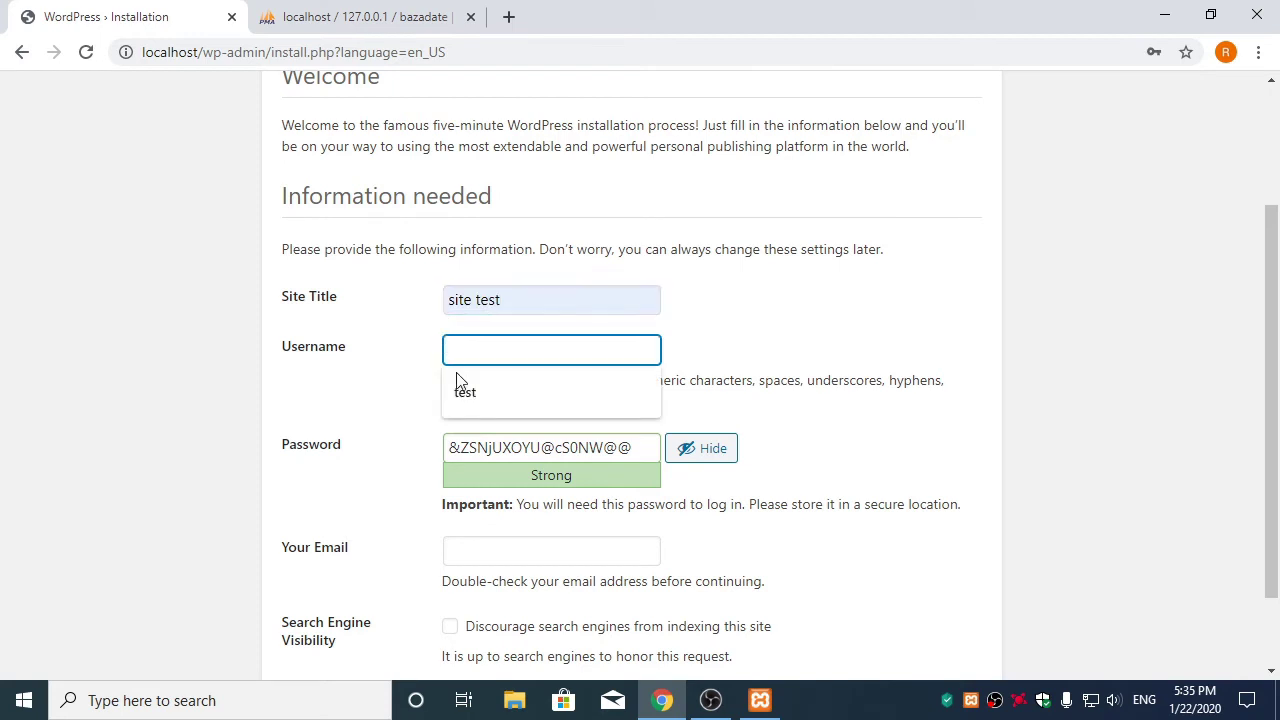
click(453, 389)
Replace the generated password with your own, fill in the admin e-mail, and install WordPress
drag(655, 447, 293, 487)
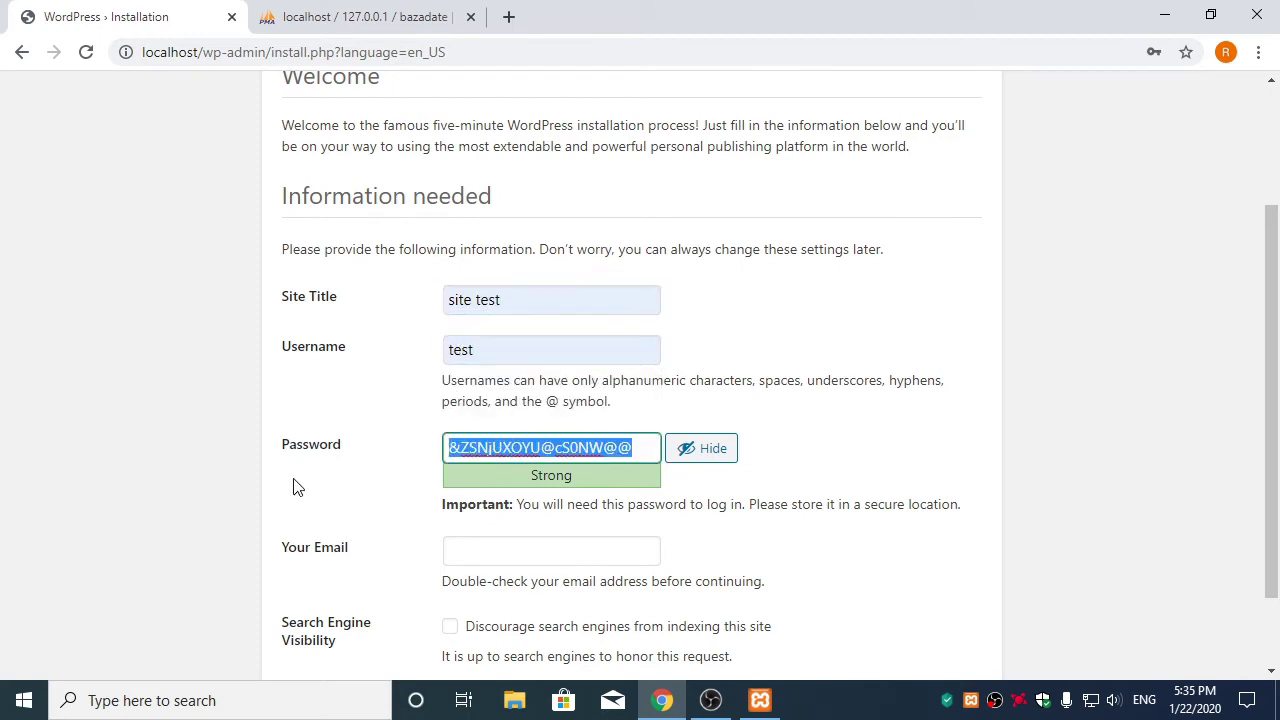
key(BackSpace)
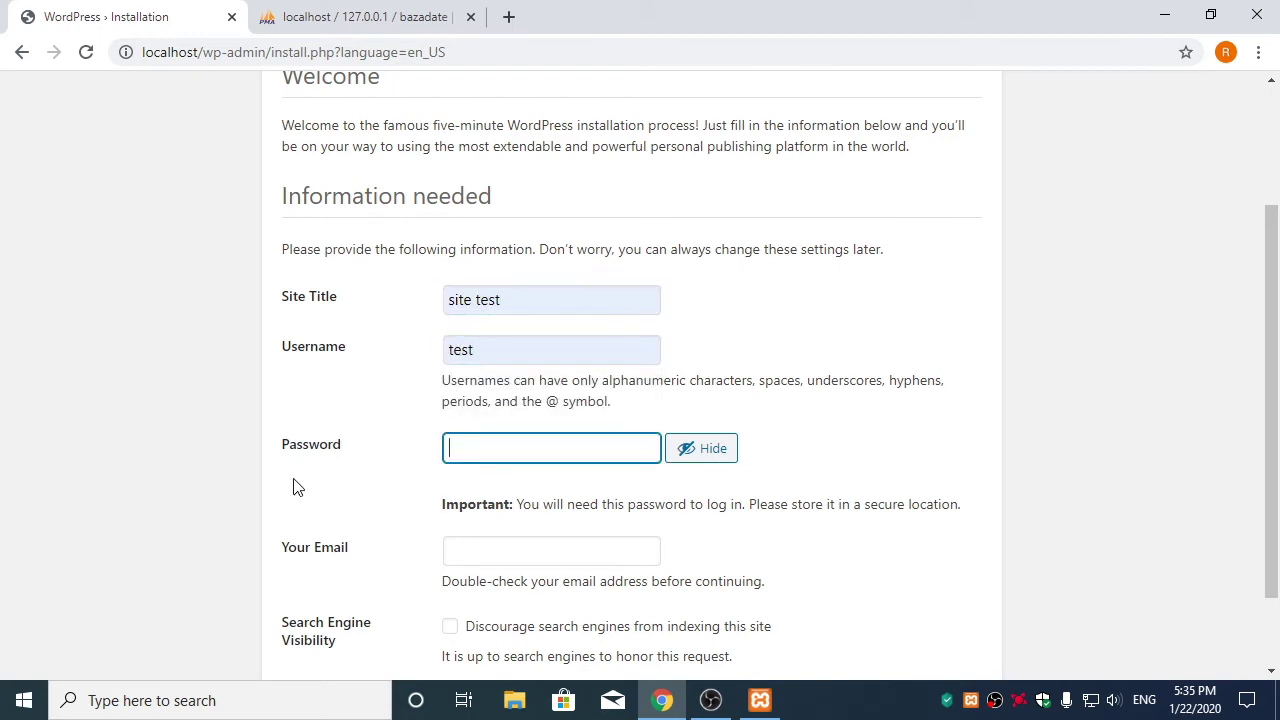
text(parola)
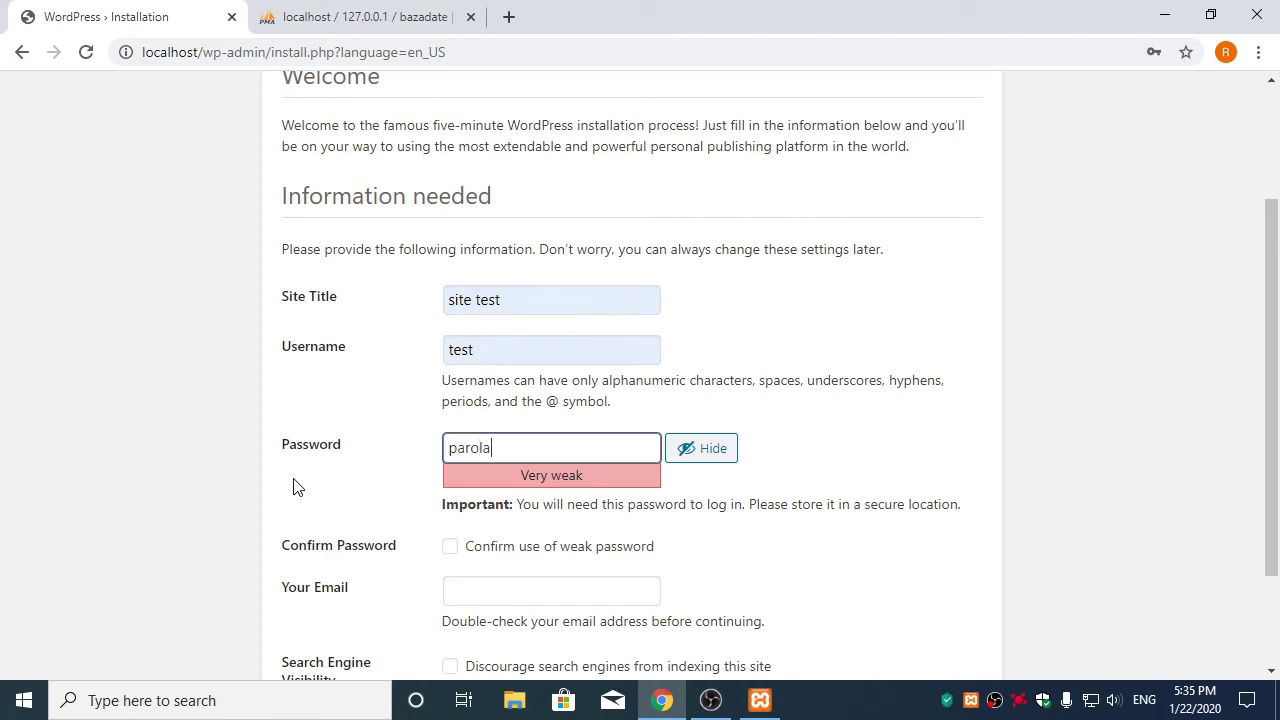
text(123456.)
click(486, 552)
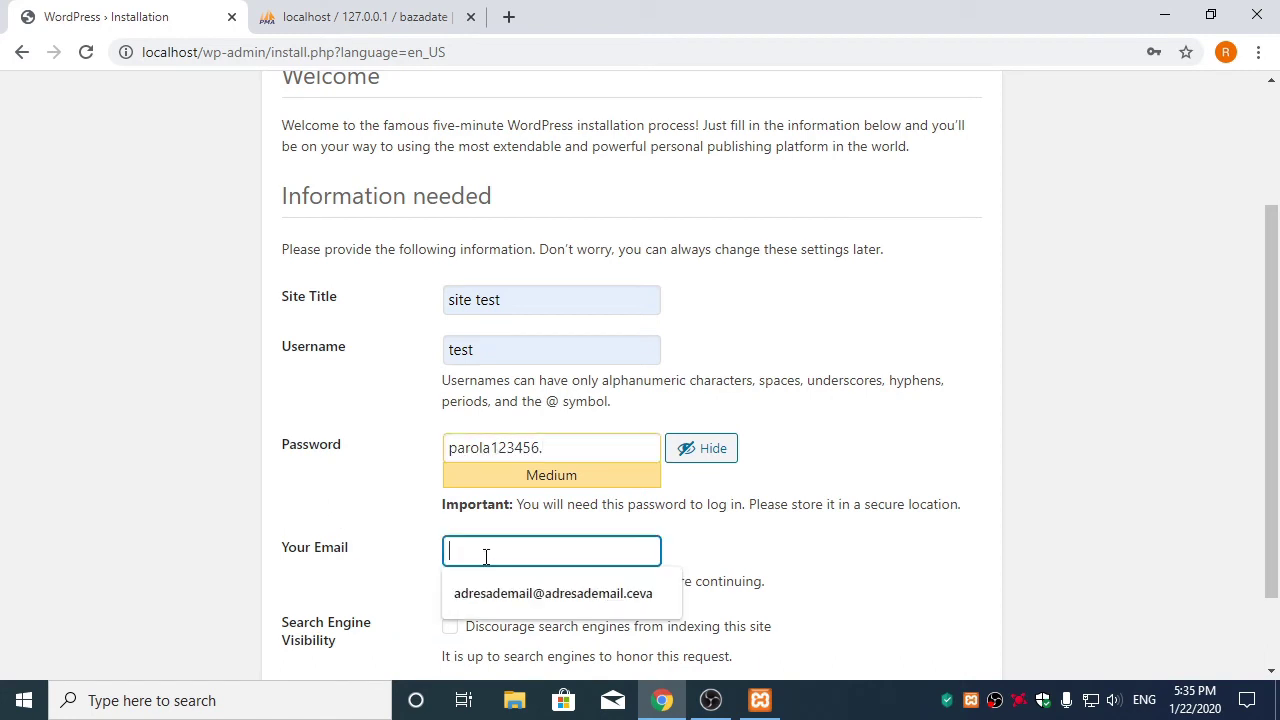
click(486, 593)
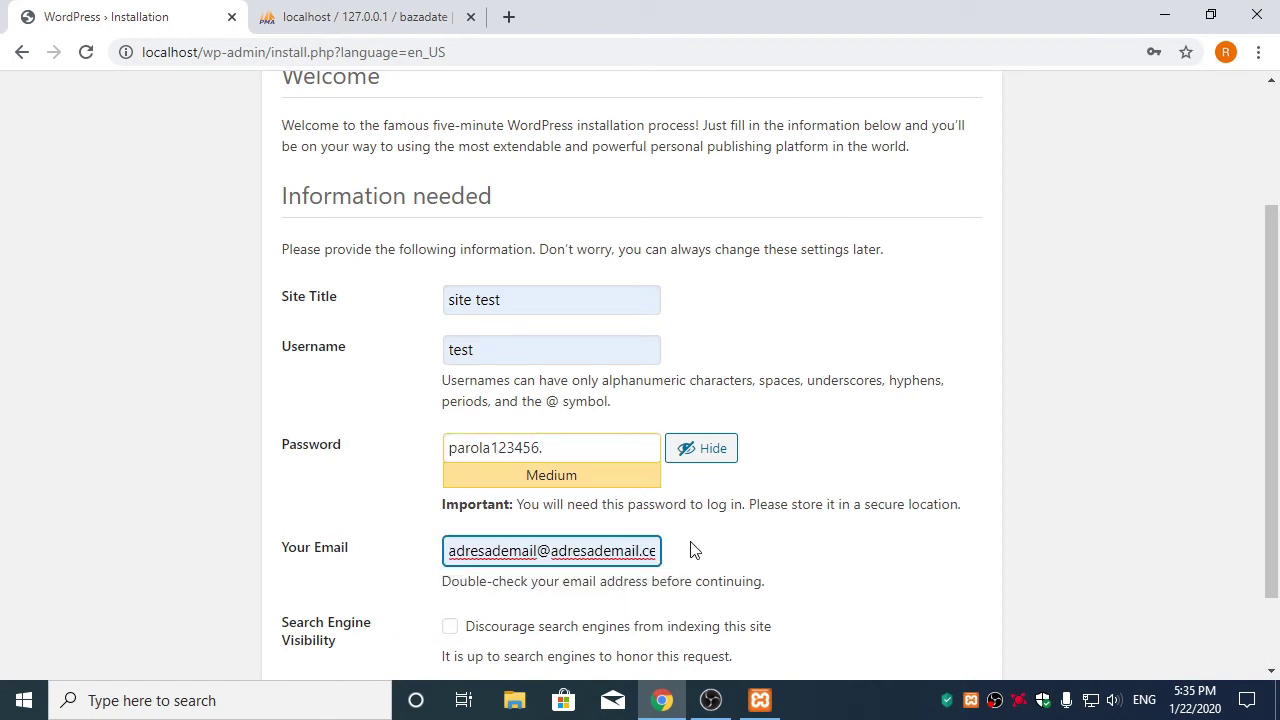
scroll(697, 549, down, 1)
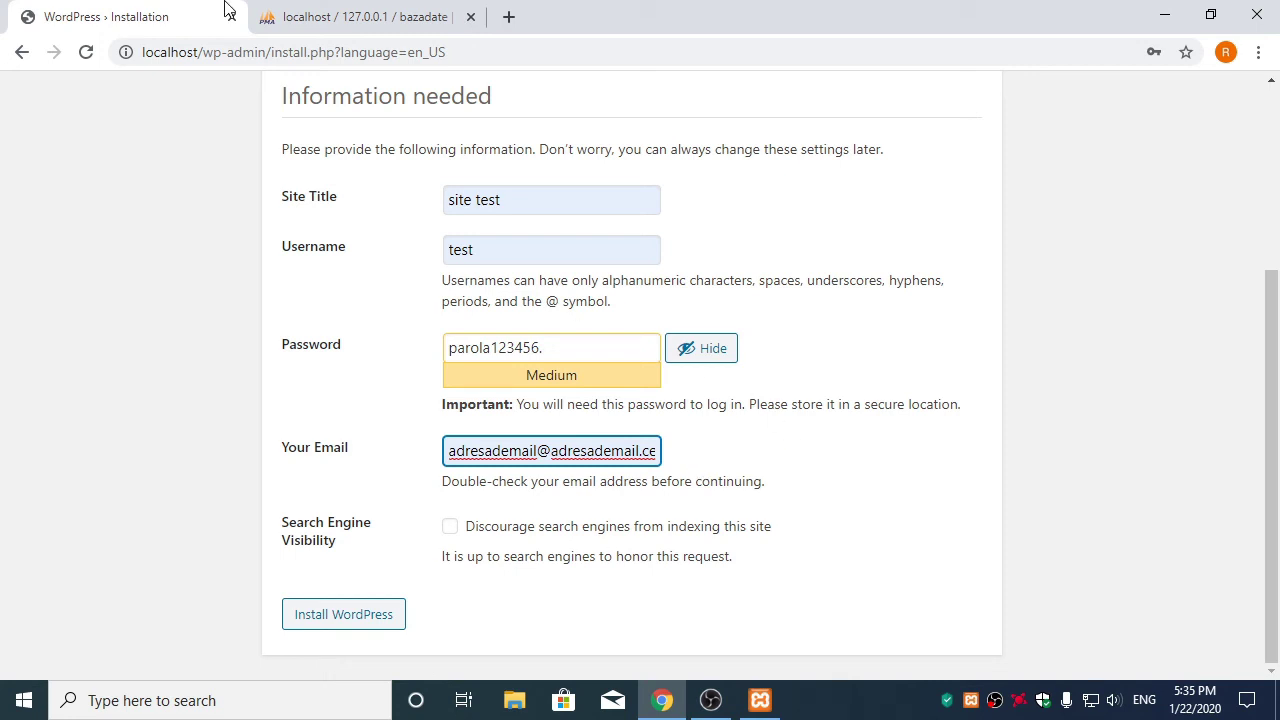
click(358, 620)
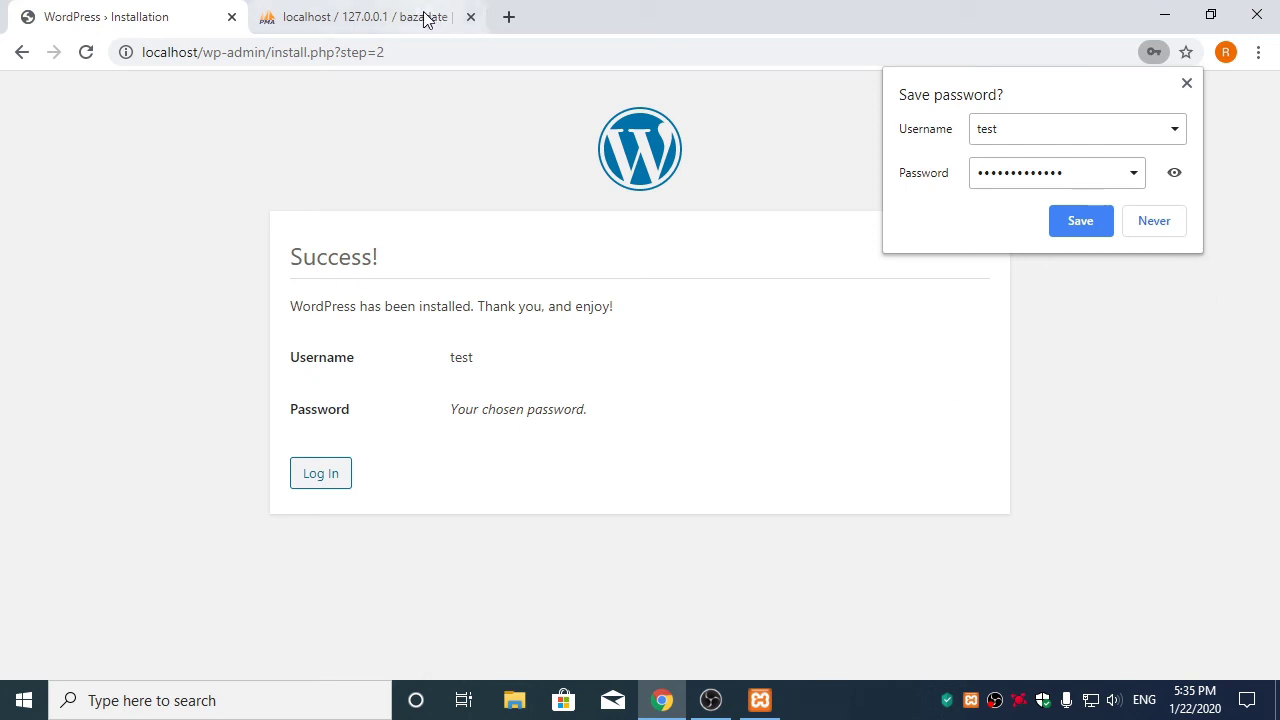
Load localhost in a new tab and scroll through the site test front page with its Hello world! post
click(508, 17)
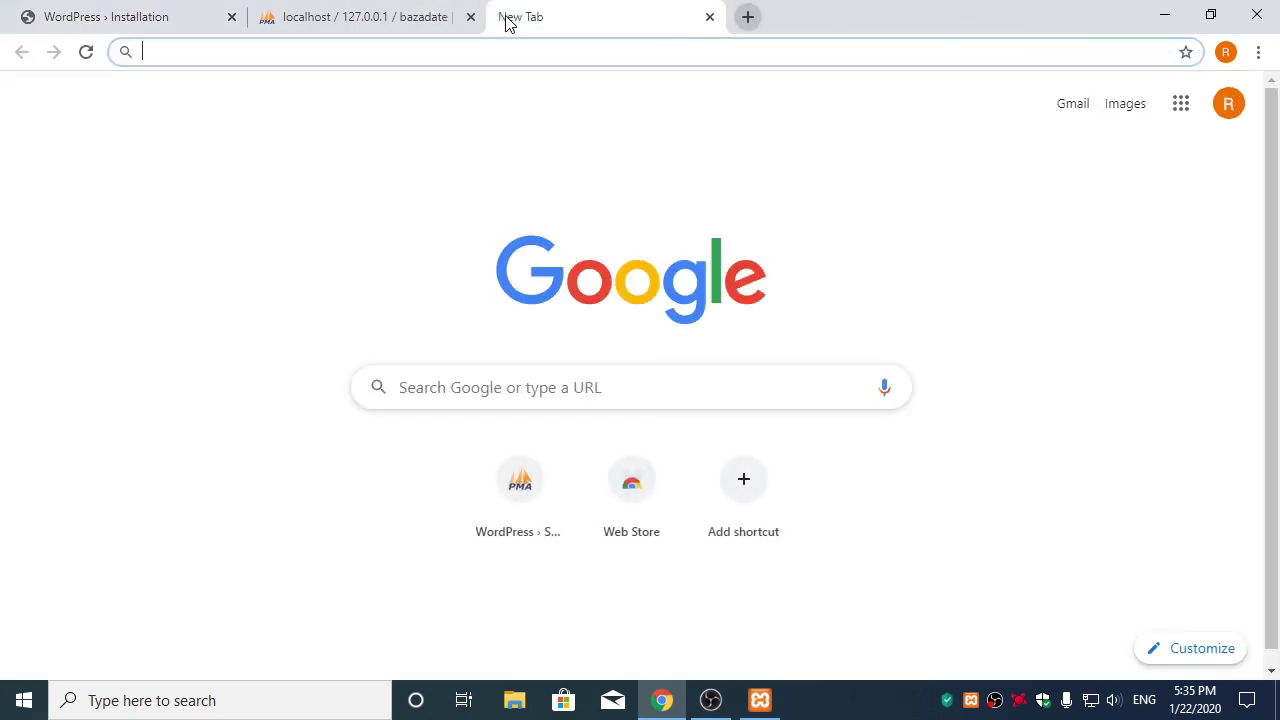
text(loca)
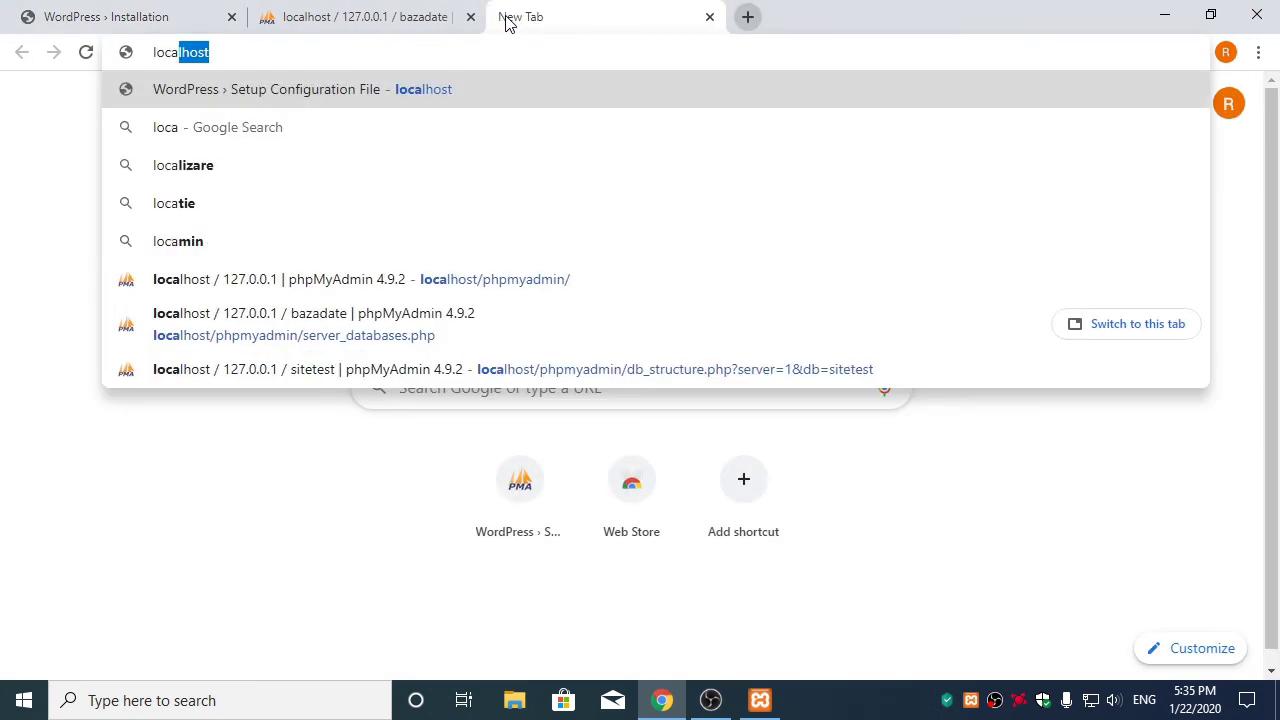
text(lhost)
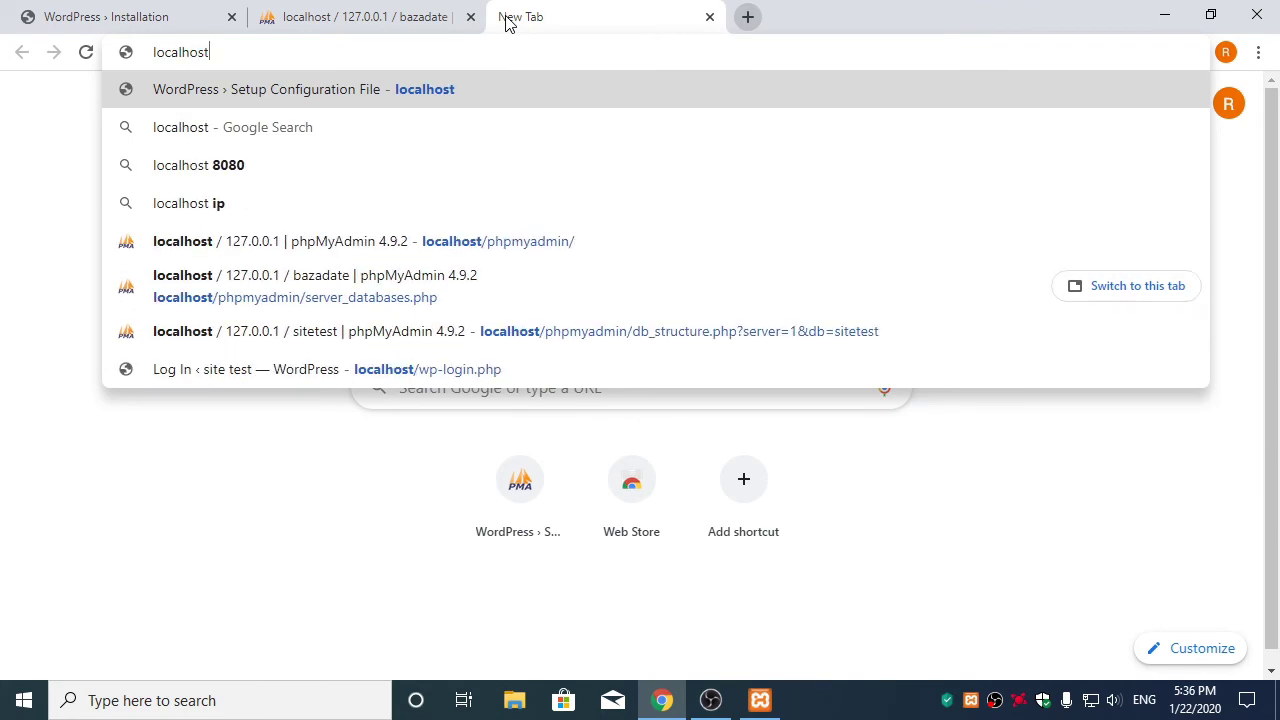
key(Return)
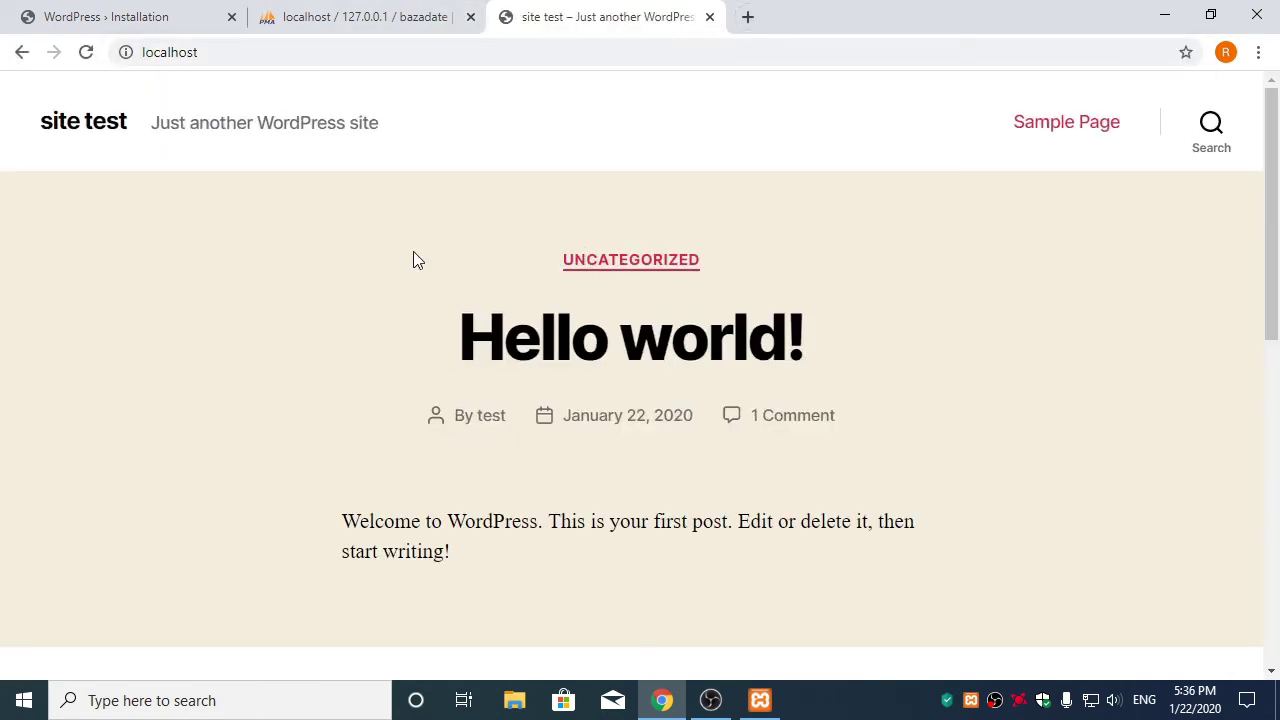
scroll(413, 255, down, 3)
scroll(411, 252, up, 3)
scroll(420, 150, down, 3)
scroll(420, 150, down, 5)
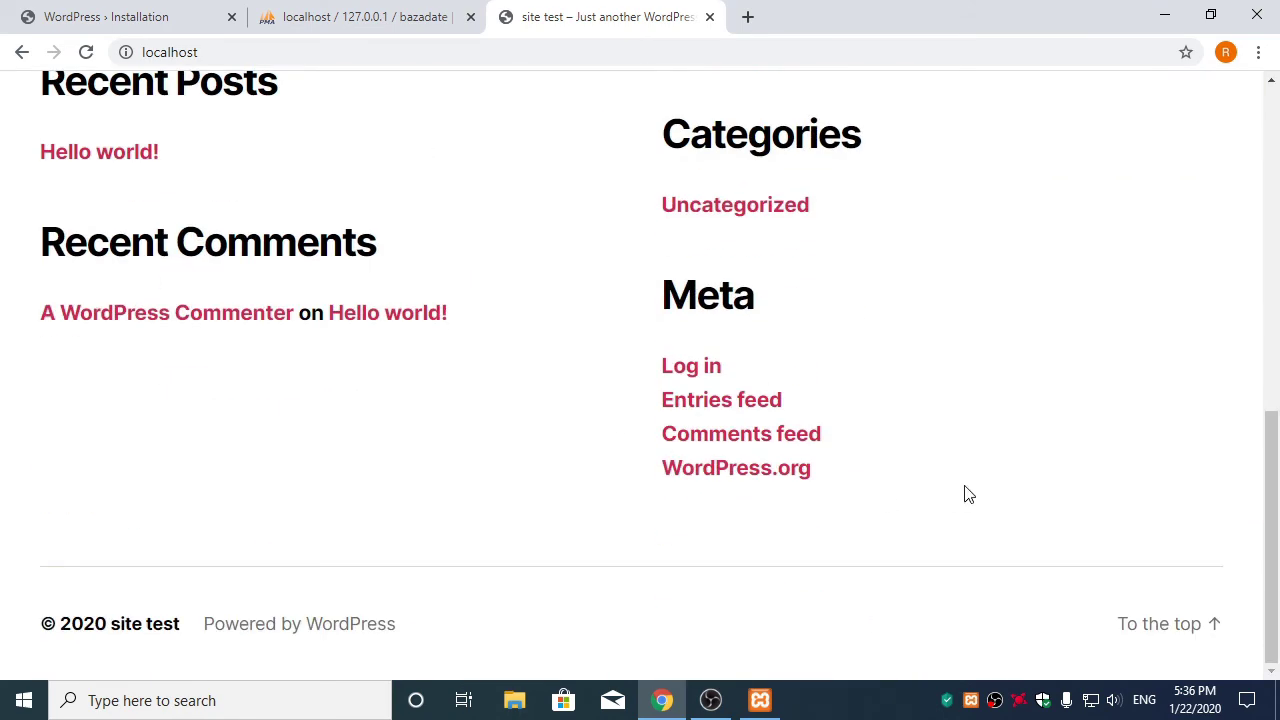
scroll(967, 494, up, 10)
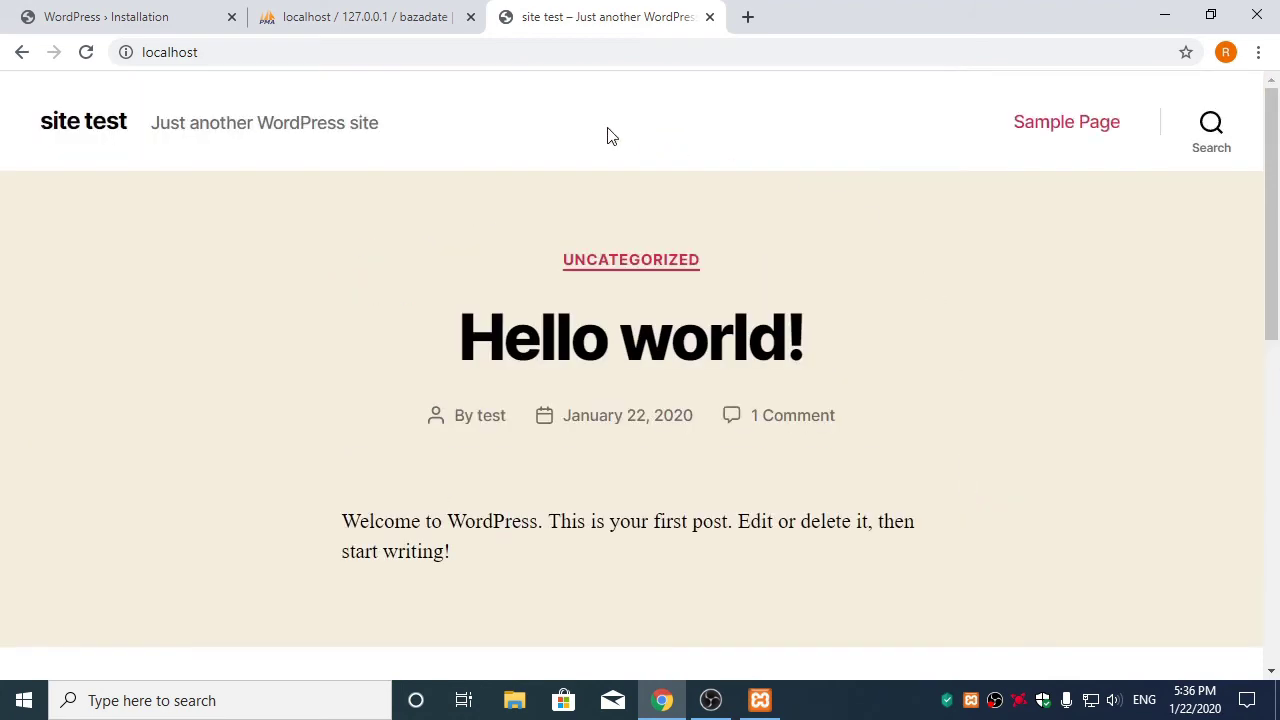
scroll(610, 140, down, 8)
scroll(810, 400, up, 10)
From the installation success page, log in with the admin username and password to open localhost/wp-admin
click(152, 20)
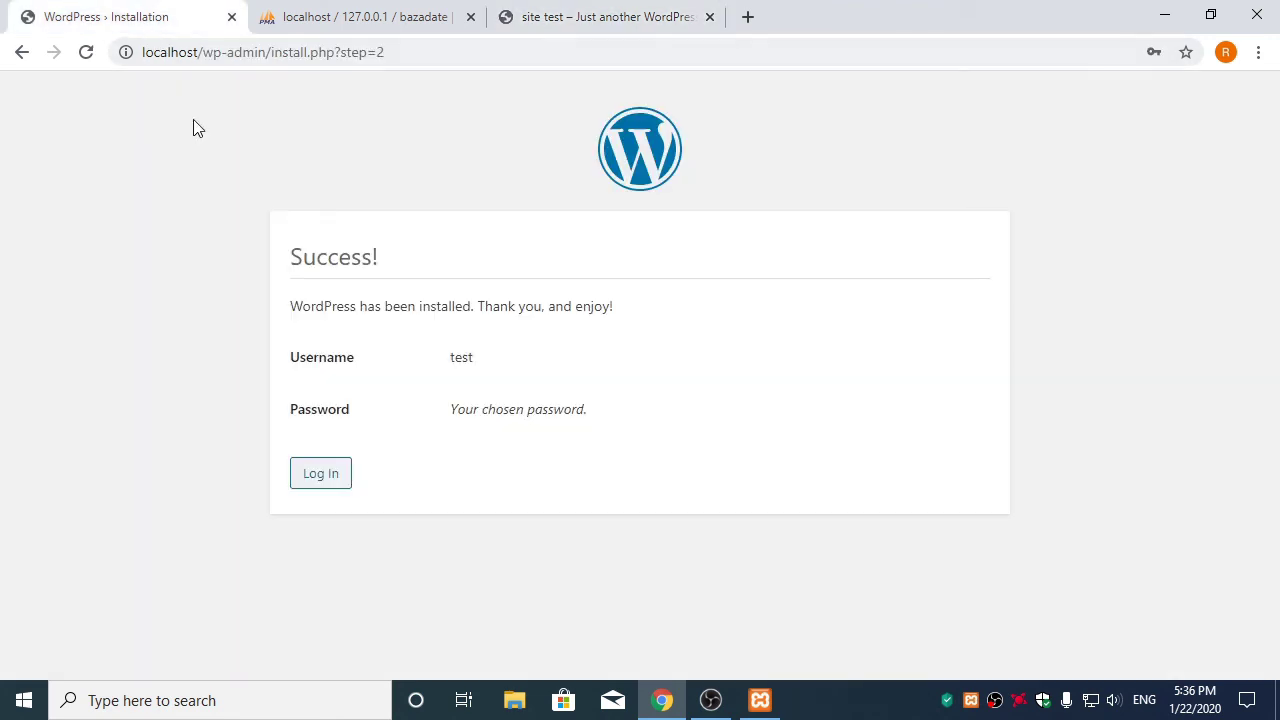
click(333, 479)
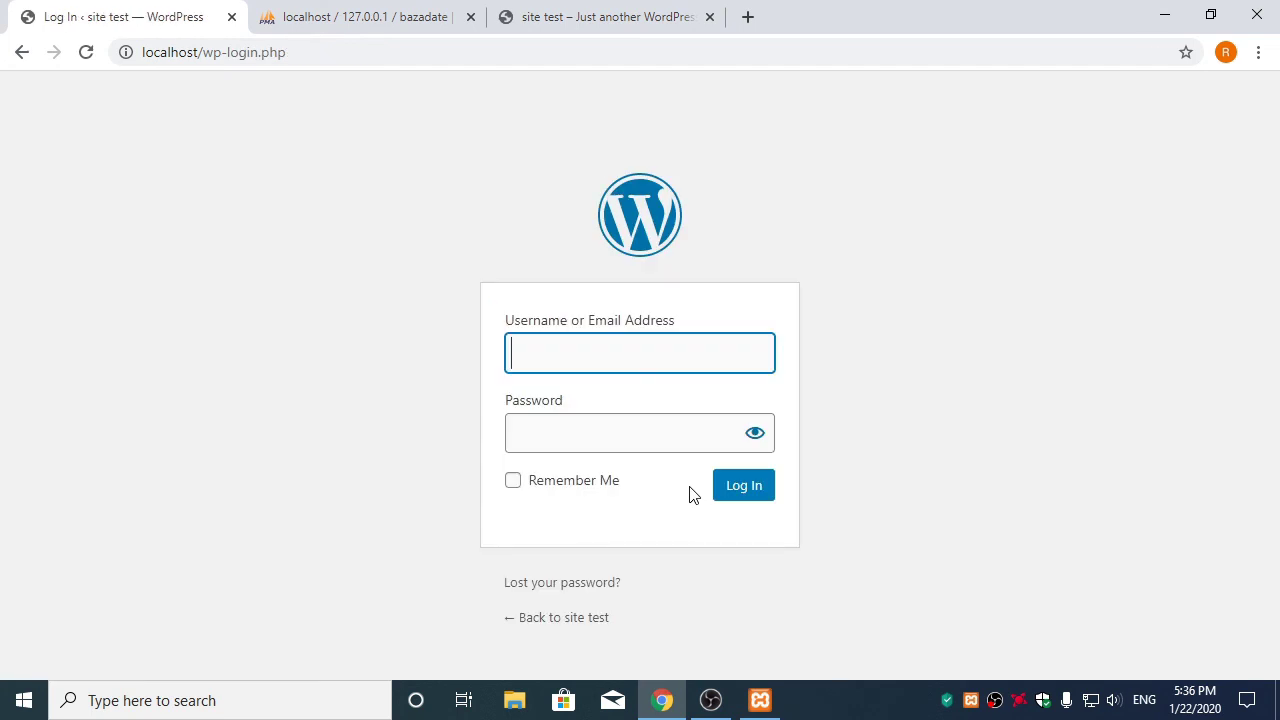
click(568, 357)
click(528, 437)
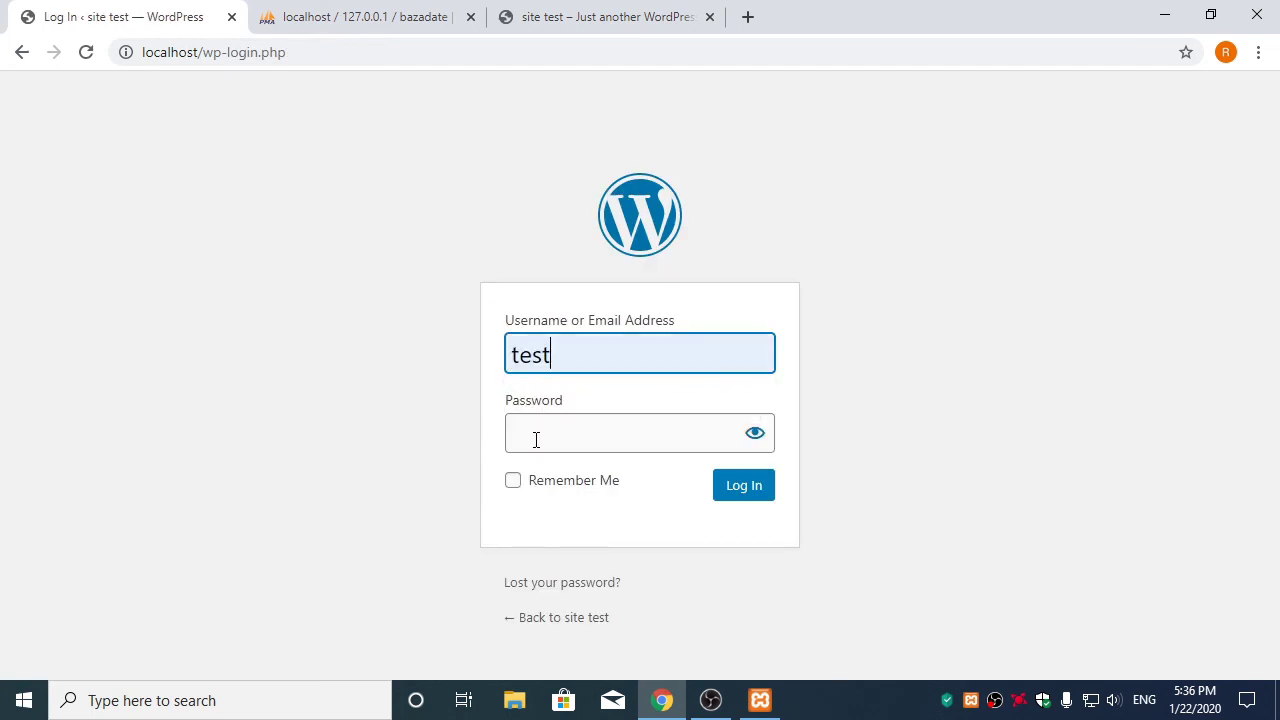
click(536, 440)
text(••••••••)
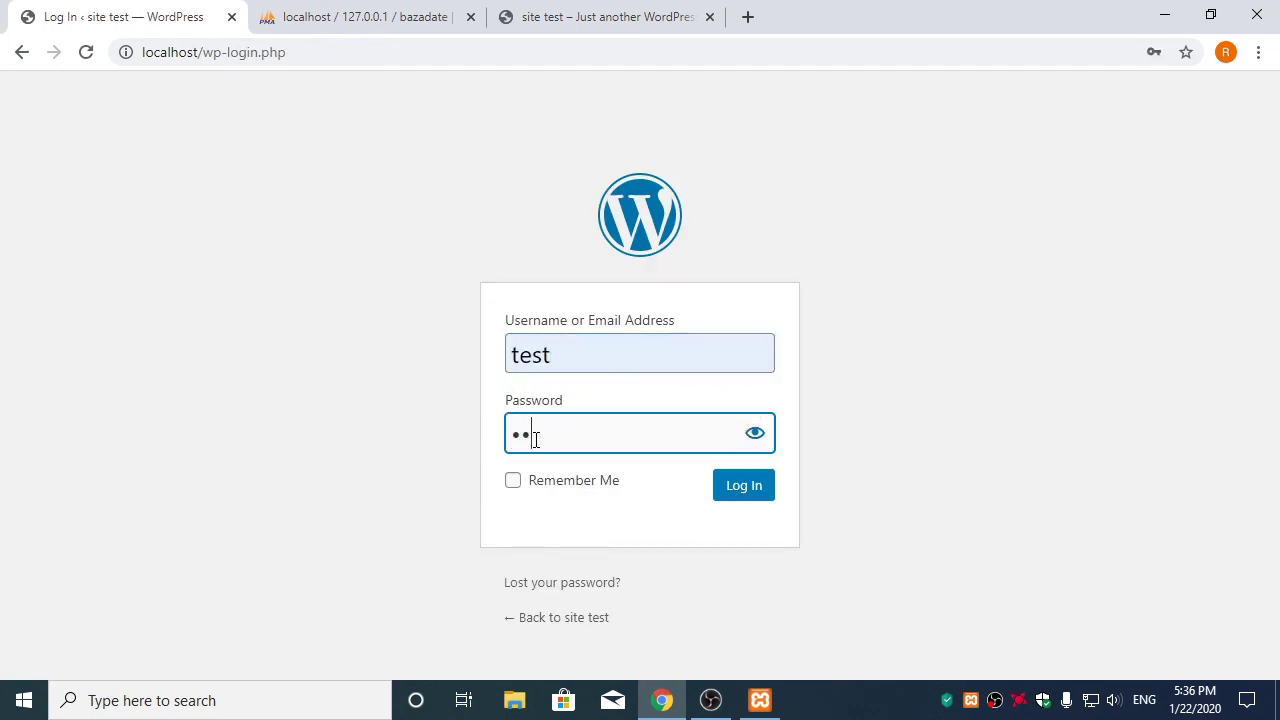
text(•••••)
click(755, 494)
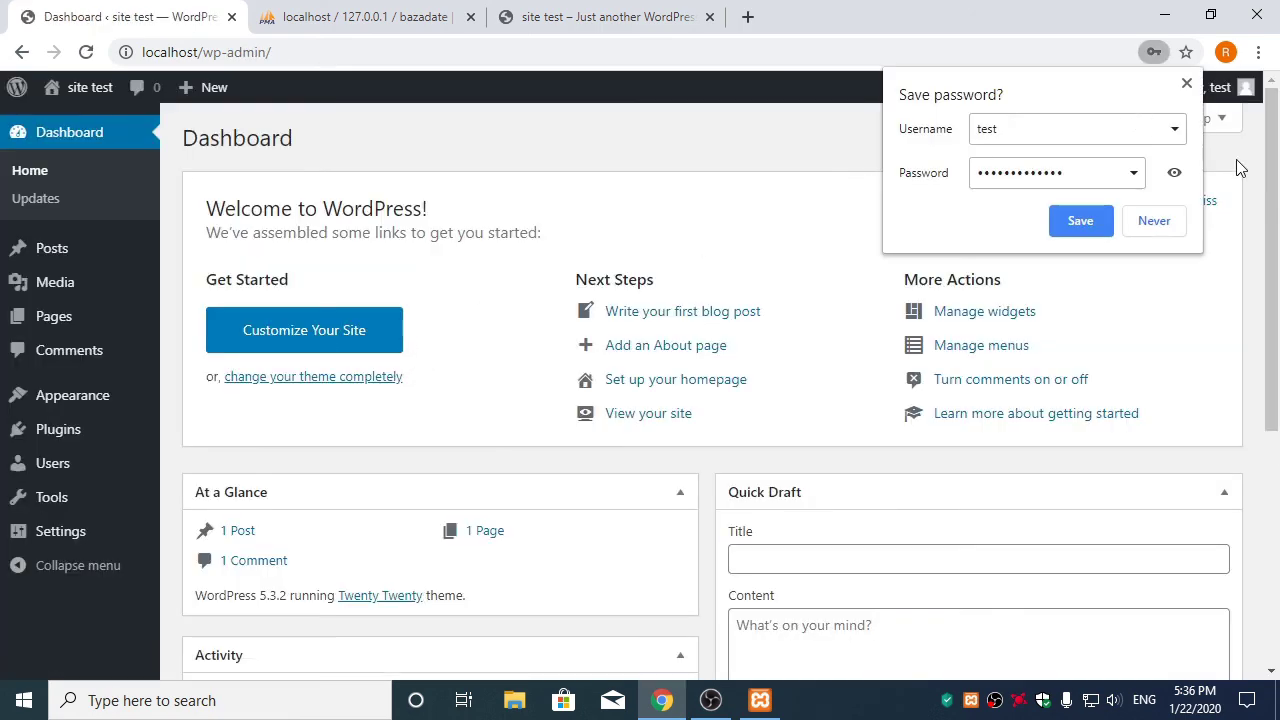
Decline Chrome's offer to save the WordPress password
click(1155, 220)
scroll(476, 271, down, 5)
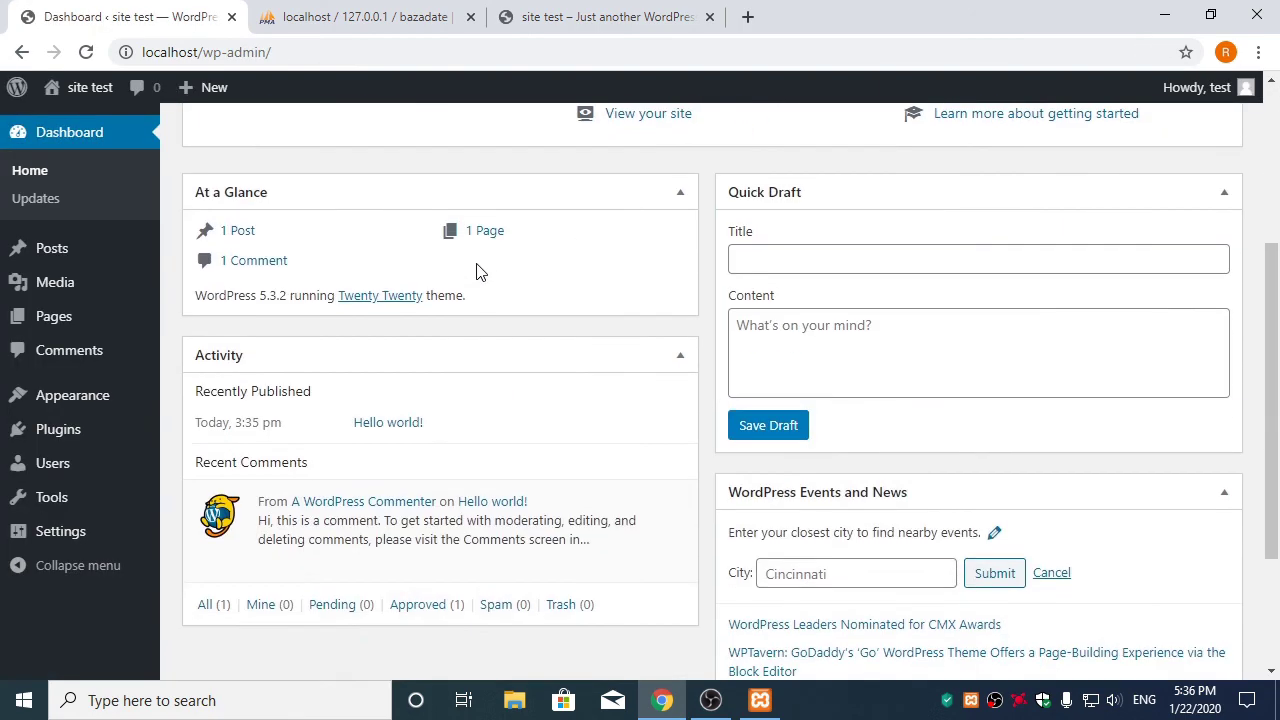
scroll(476, 271, up, 5)
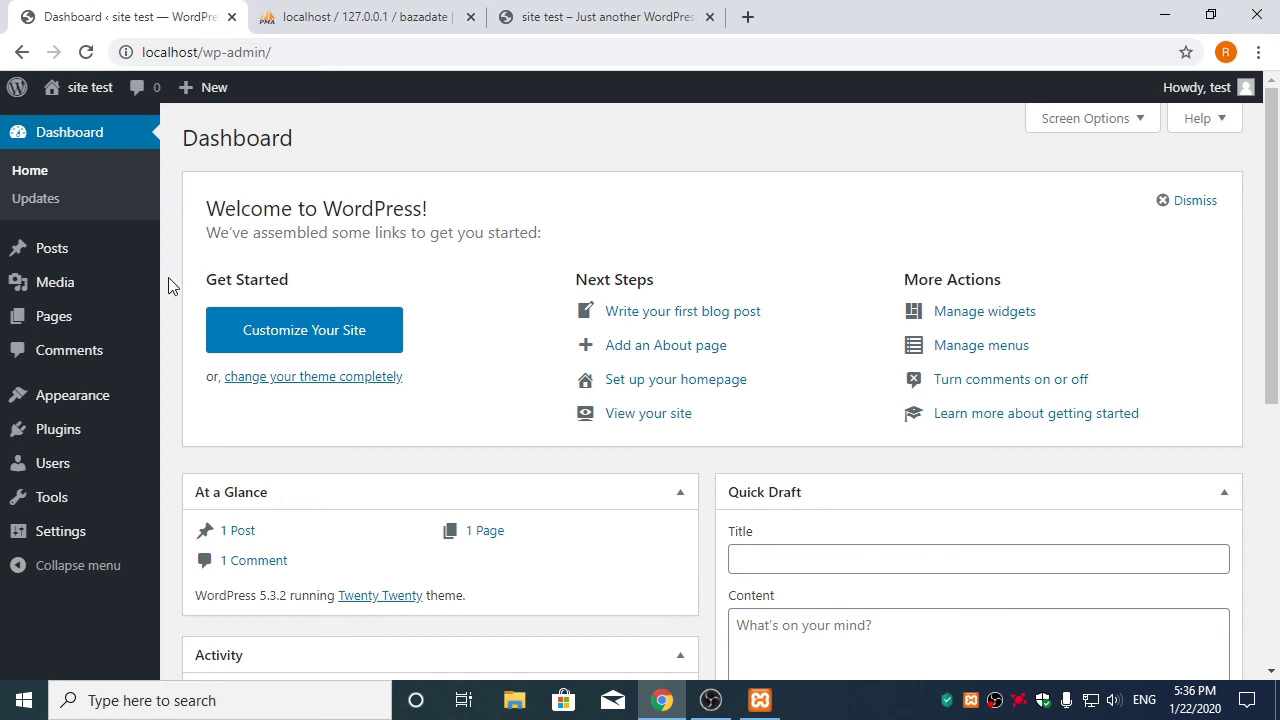
Subscribe to the tutorial YouTube channel with notifications set to All
mouse_move(160, 292)
scroll(175, 260, down, 2)
scroll(175, 260, up, 2)
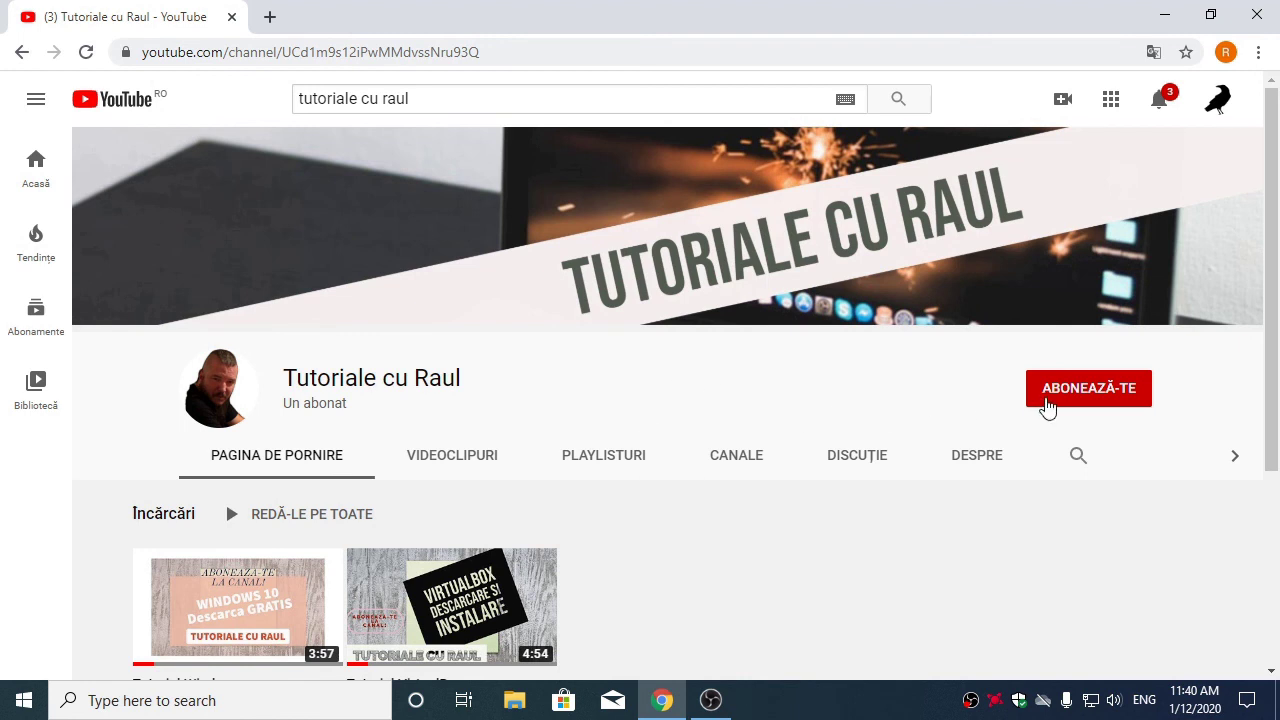
click(1080, 396)
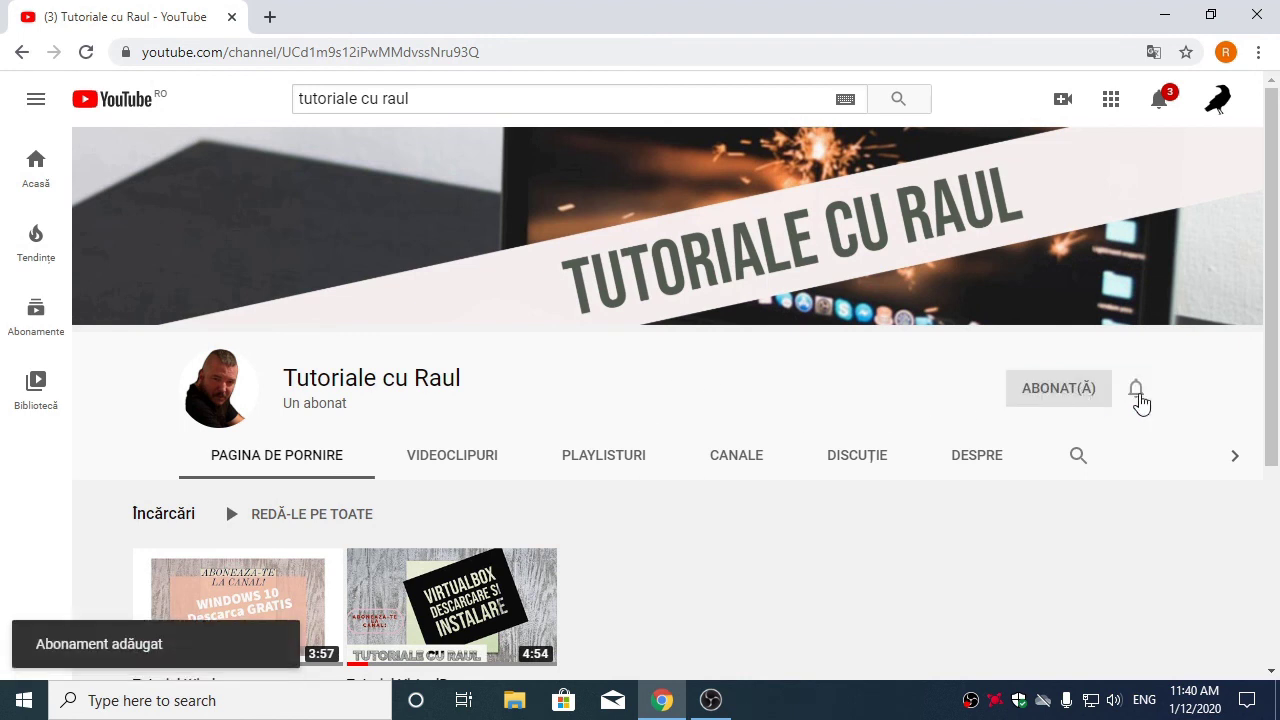
click(1138, 398)
click(1069, 437)
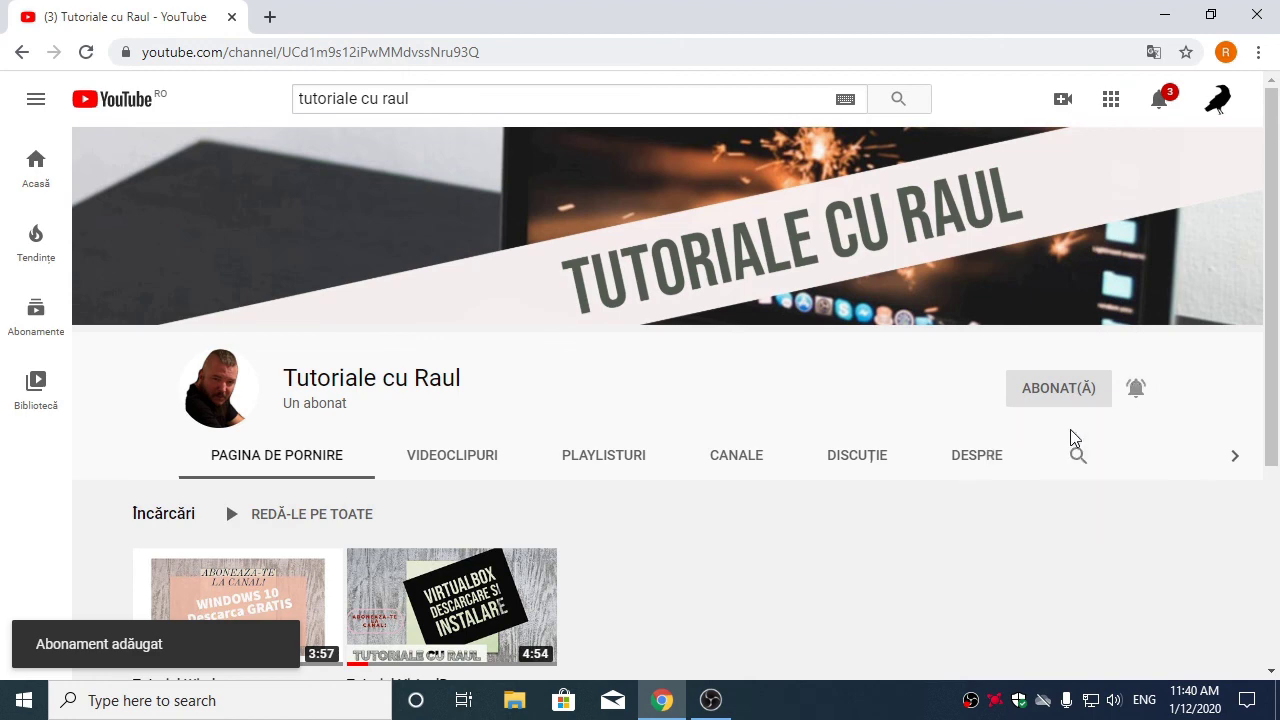